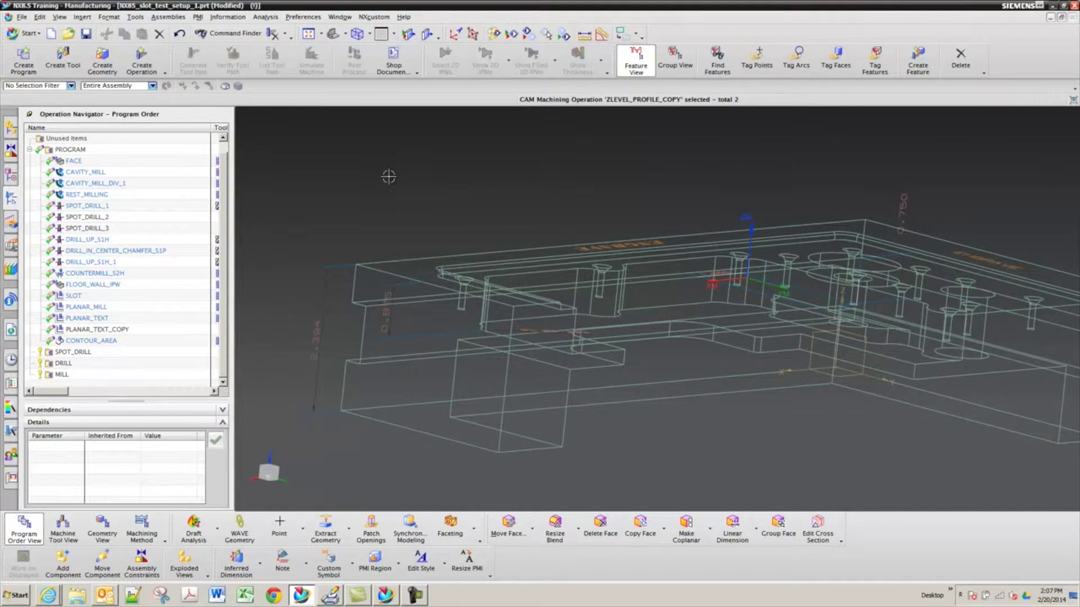
# Display the part in shaded mode and list the machining operations by machine tool.
pyautogui.moveTo(389, 176); pyautogui.dragTo(396, 246, button='right')
pyautogui.scroll(-2, 376, 248)
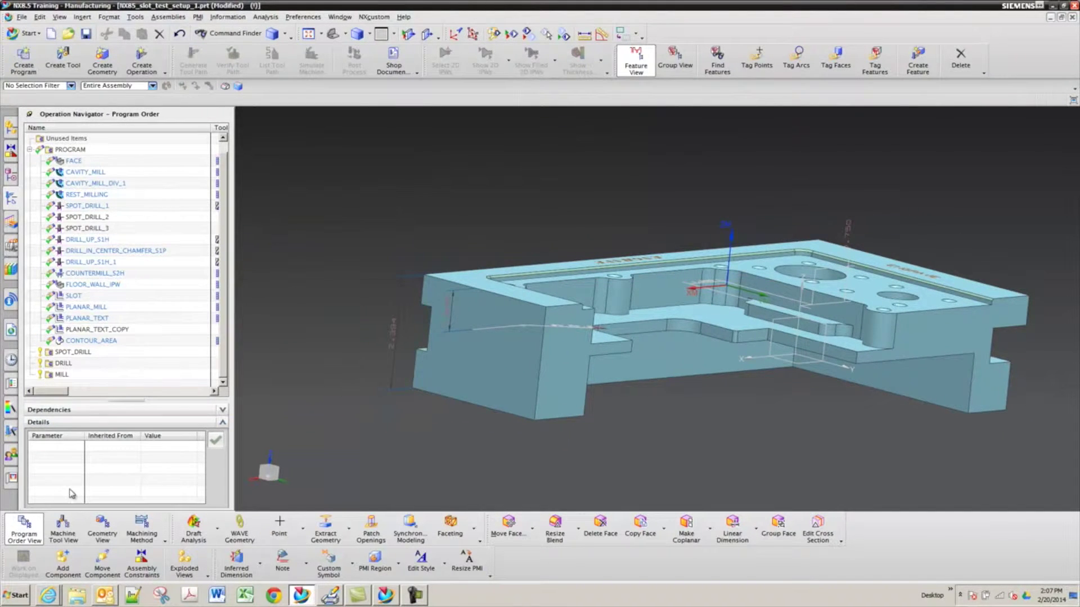
pyautogui.click(65, 524)
pyautogui.moveTo(996, 197); pyautogui.dragTo(951, 195, button='middle')
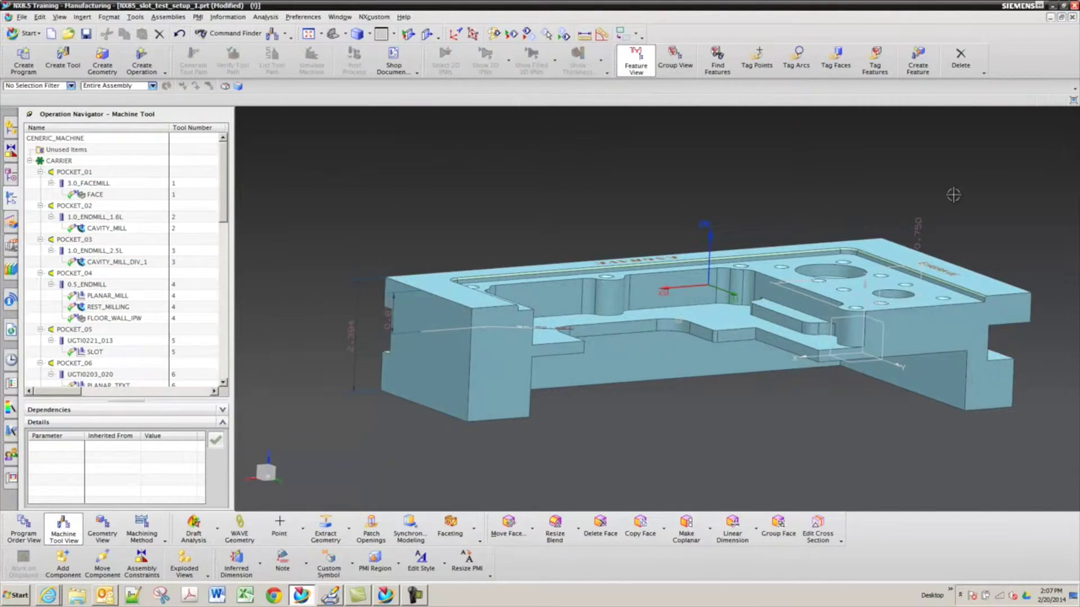
# Examine the Bounding Block blank and its limits in the WORKPIECE geometry.
pyautogui.click(102, 530)
pyautogui.doubleClick(74, 171)
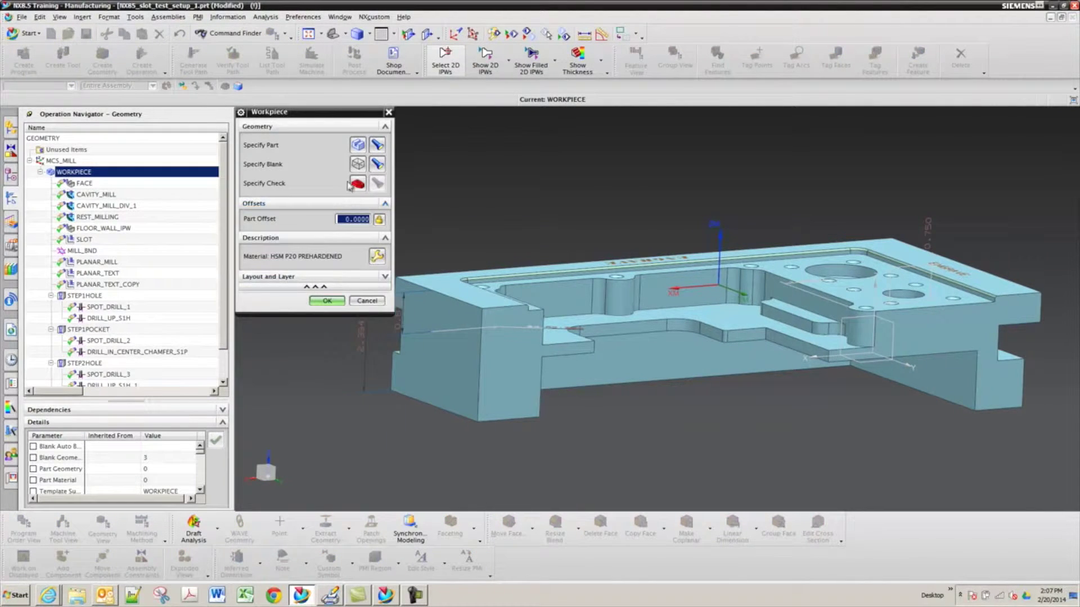
pyautogui.click(355, 164)
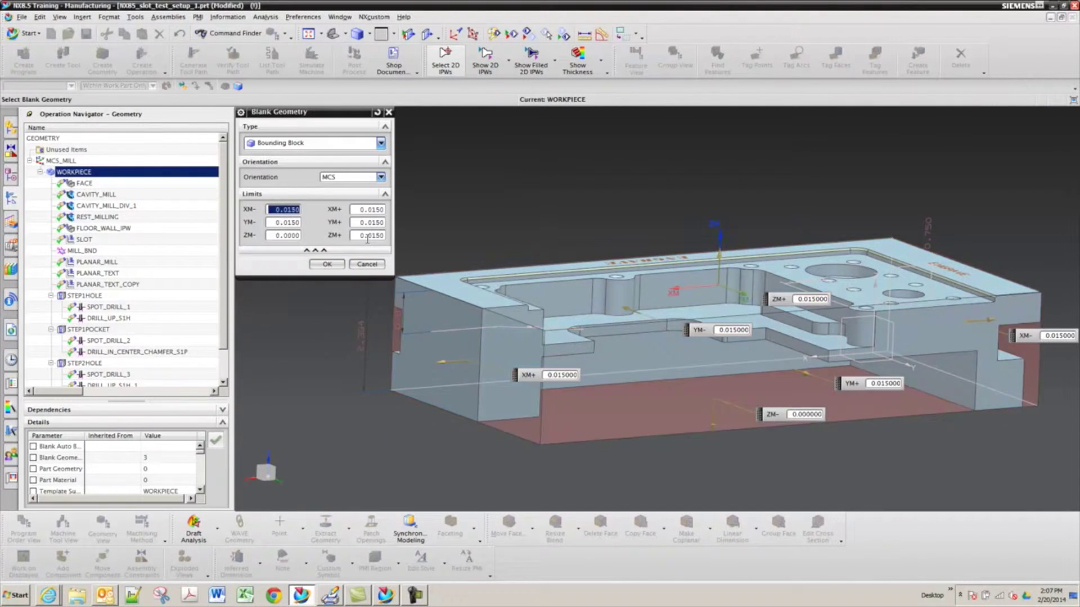
pyautogui.doubleClick(372, 209)
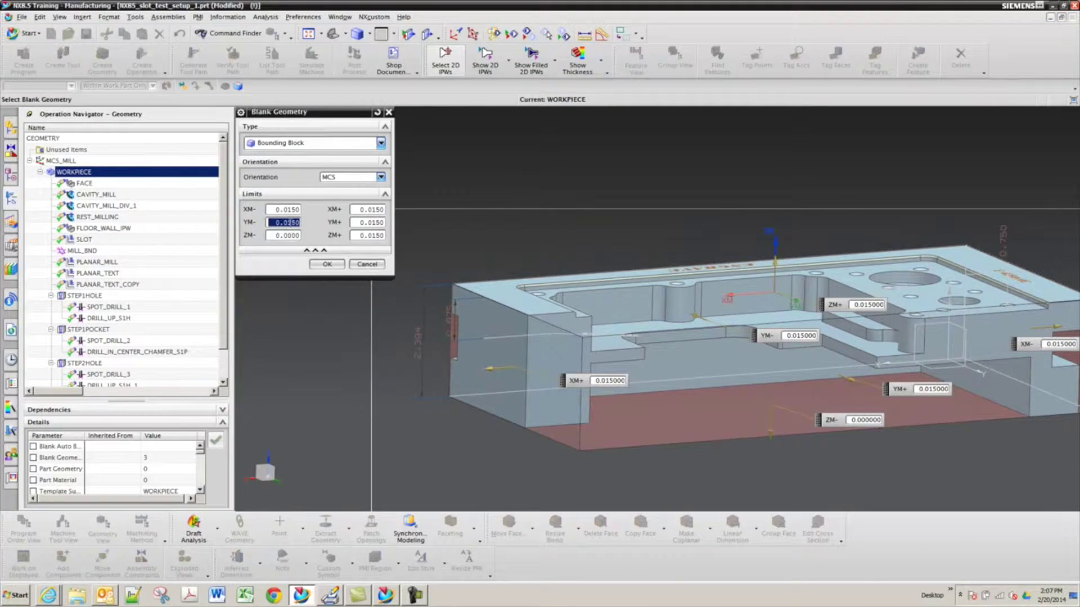
pyautogui.click(372, 222)
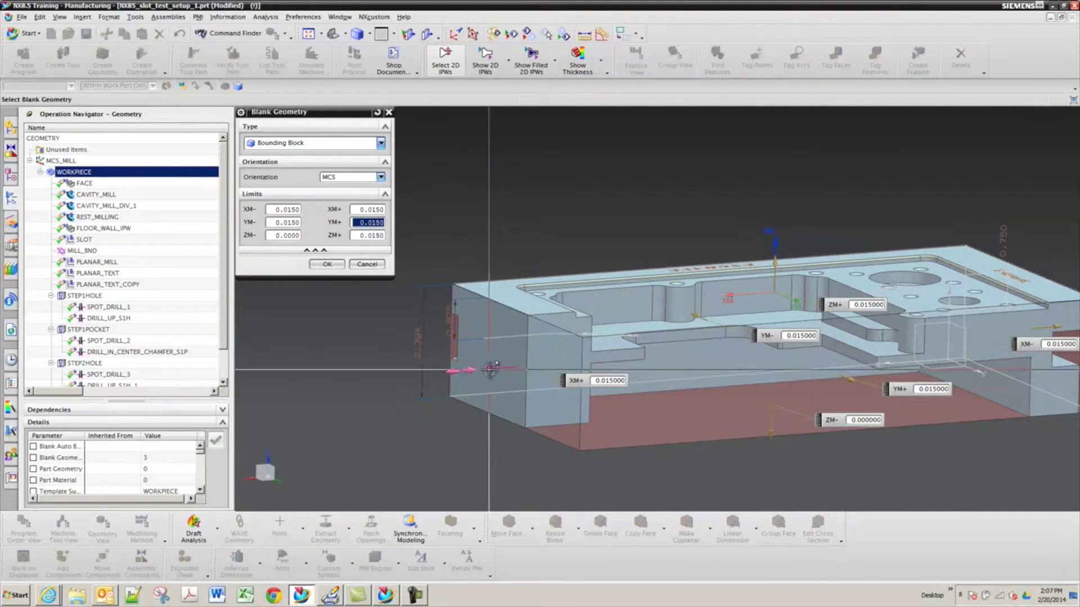
pyautogui.moveTo(484, 371); pyautogui.dragTo(611, 444, button='middle')
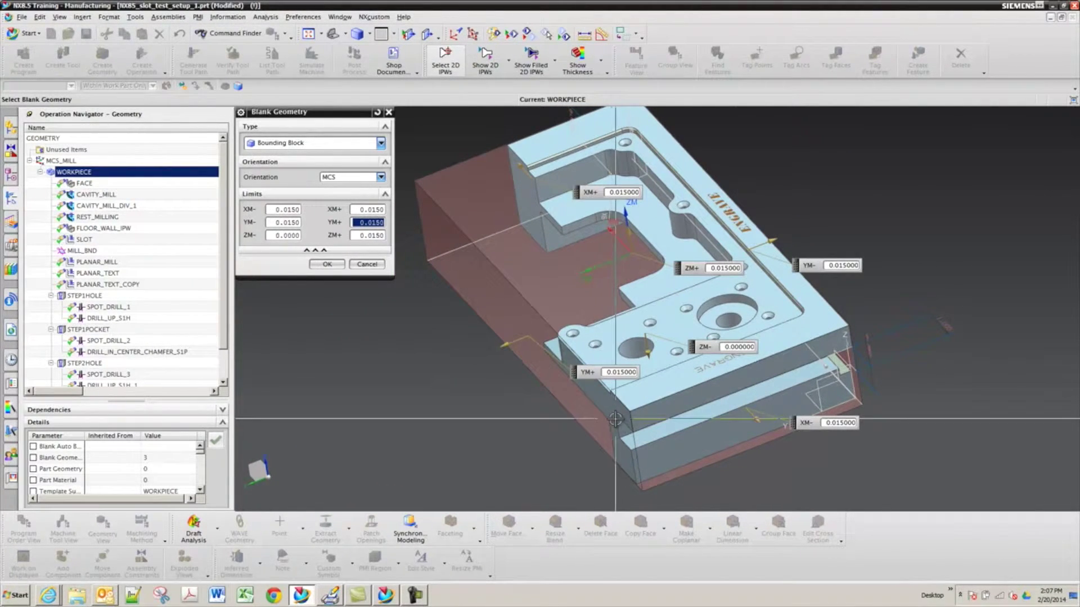
pyautogui.click(327, 264)
pyautogui.click(328, 301)
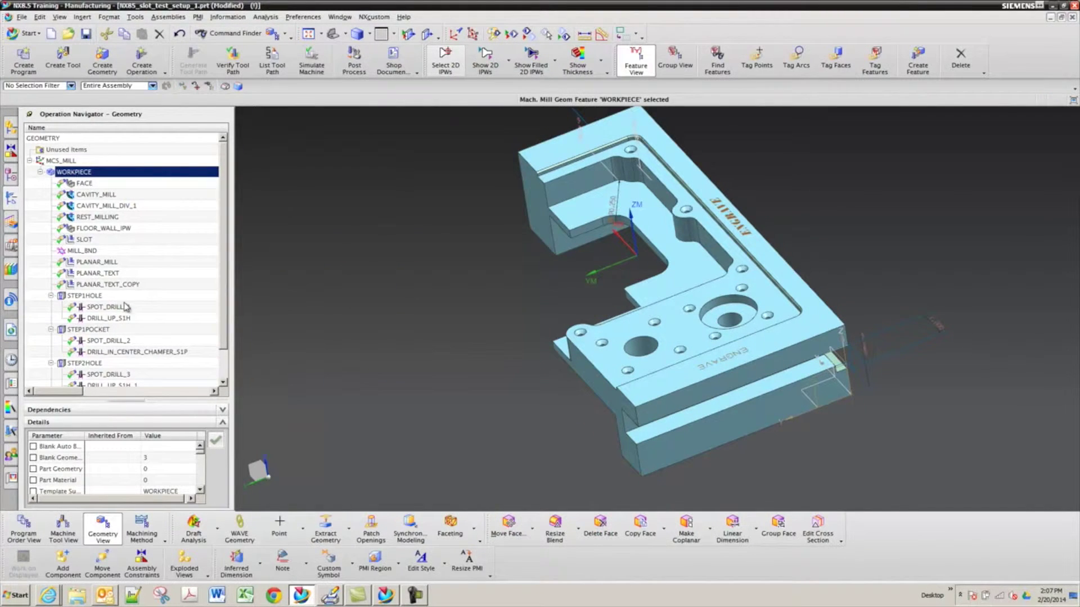
# List the operations in program order and display the tool paths of all operations from FACE to CONTOUR_AREA.
pyautogui.rightClick(32, 188)
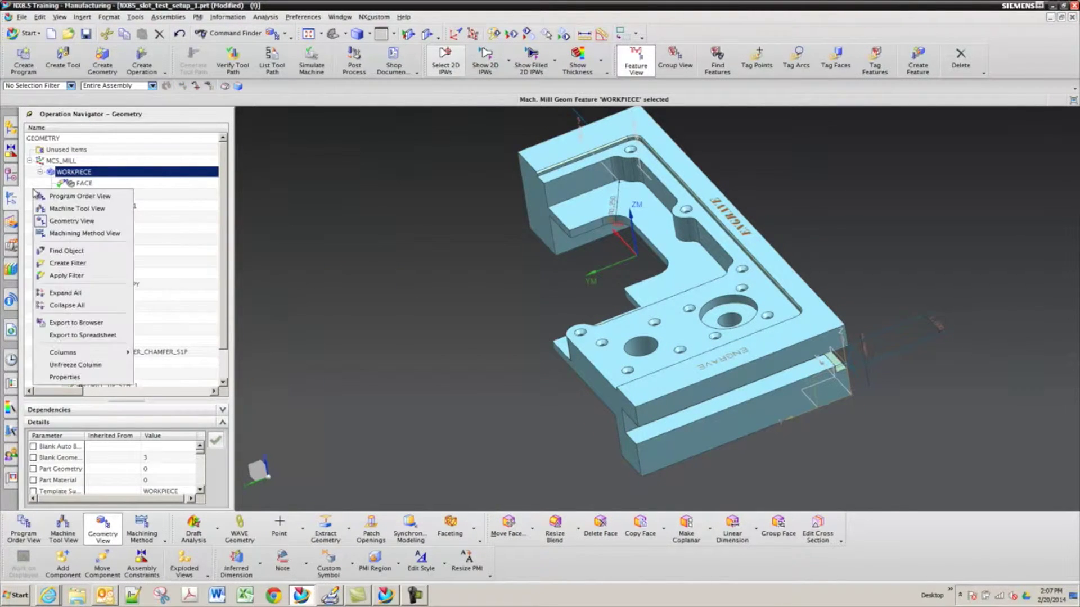
pyautogui.click(411, 221)
pyautogui.rightClick(49, 227)
pyautogui.click(60, 233)
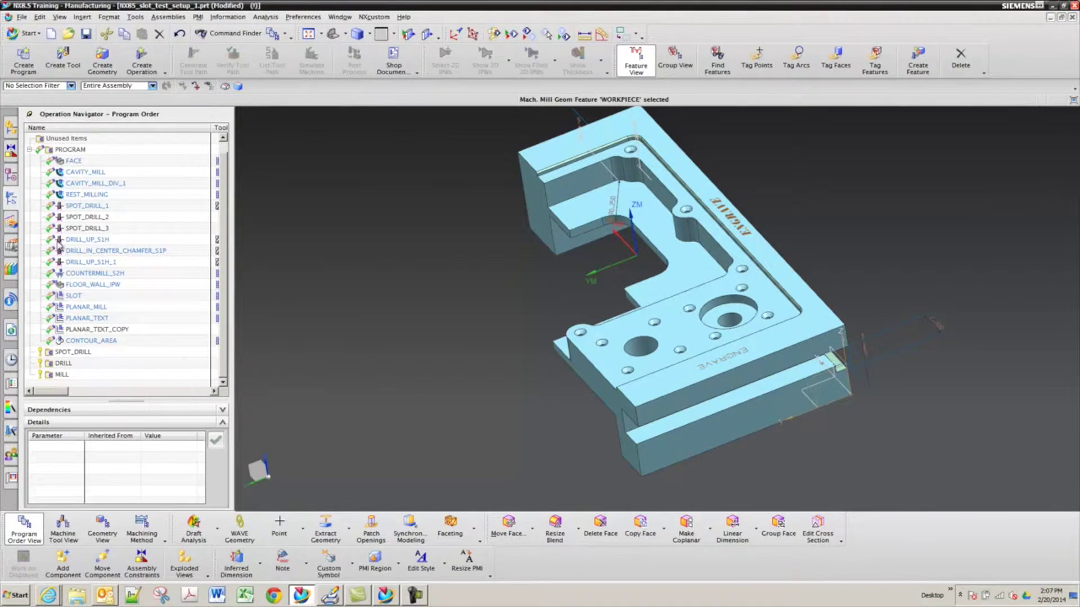
pyautogui.click(90, 340)
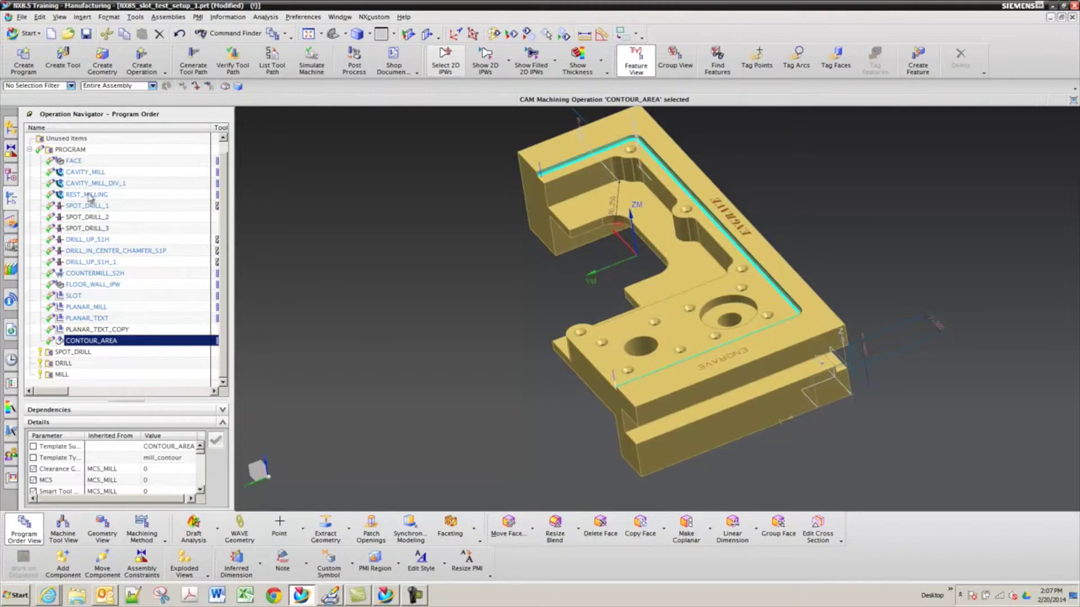
pyautogui.click(76, 160)
pyautogui.keyDown('shift'); pyautogui.click(71, 340); pyautogui.keyUp('shift')
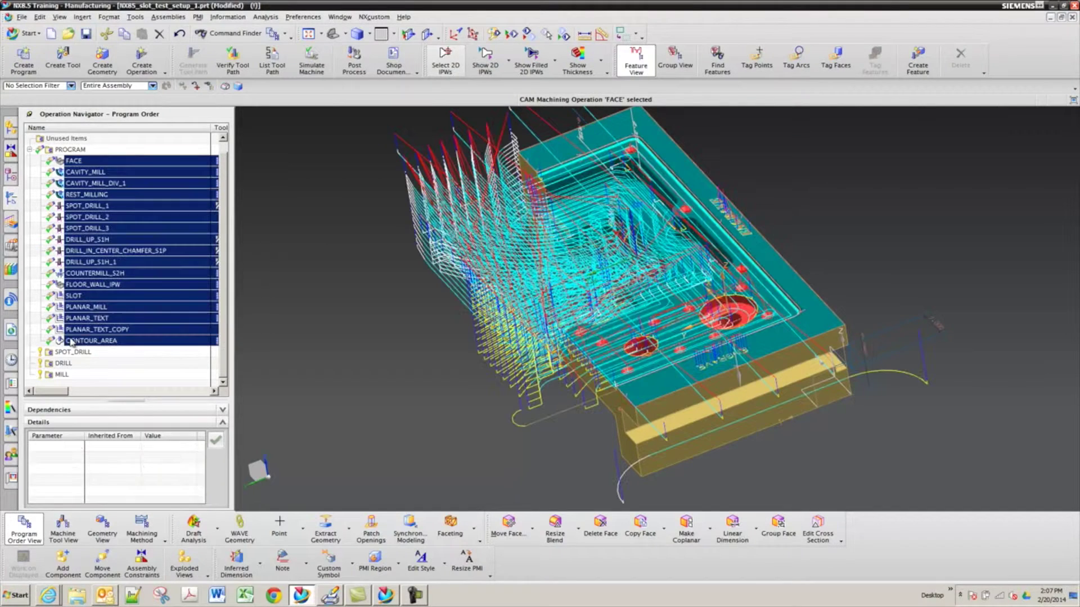
pyautogui.rightClick(72, 342)
pyautogui.moveTo(104, 423)
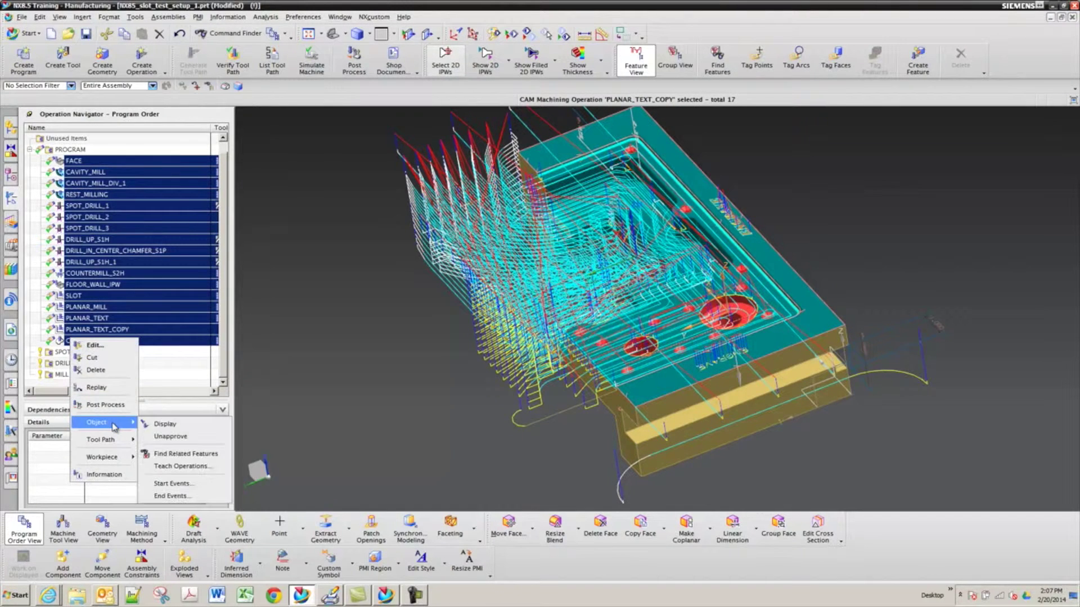
pyautogui.click(151, 425)
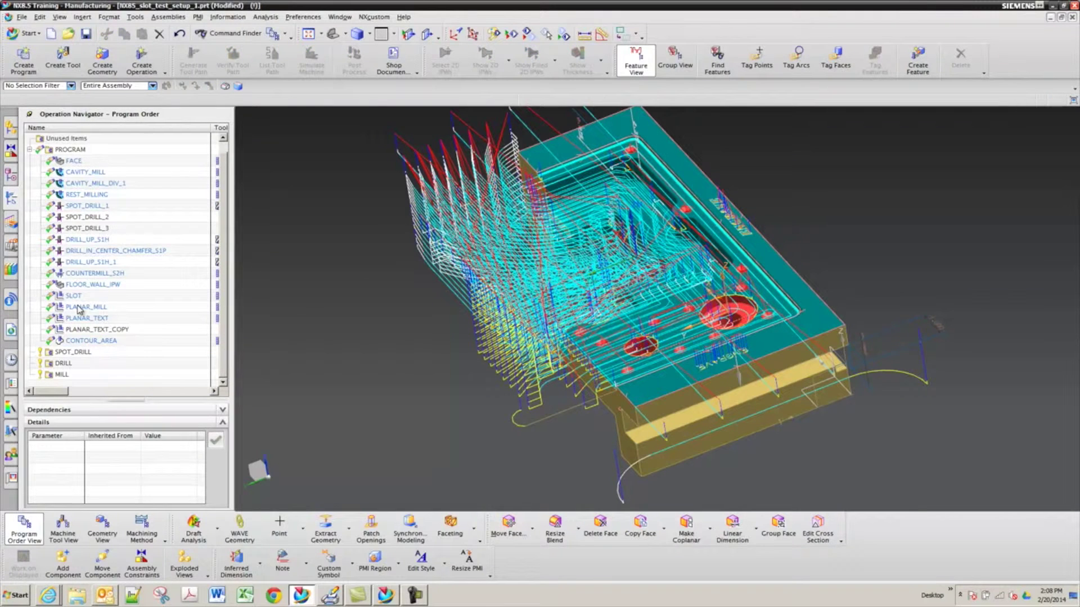
# Insert a mill_contour ZLEVEL_PROFILE operation under the 1.0_ENDMILL_2.5L tool, using WORKPIECE geometry and the MILL_FINISH method.
pyautogui.click(73, 527)
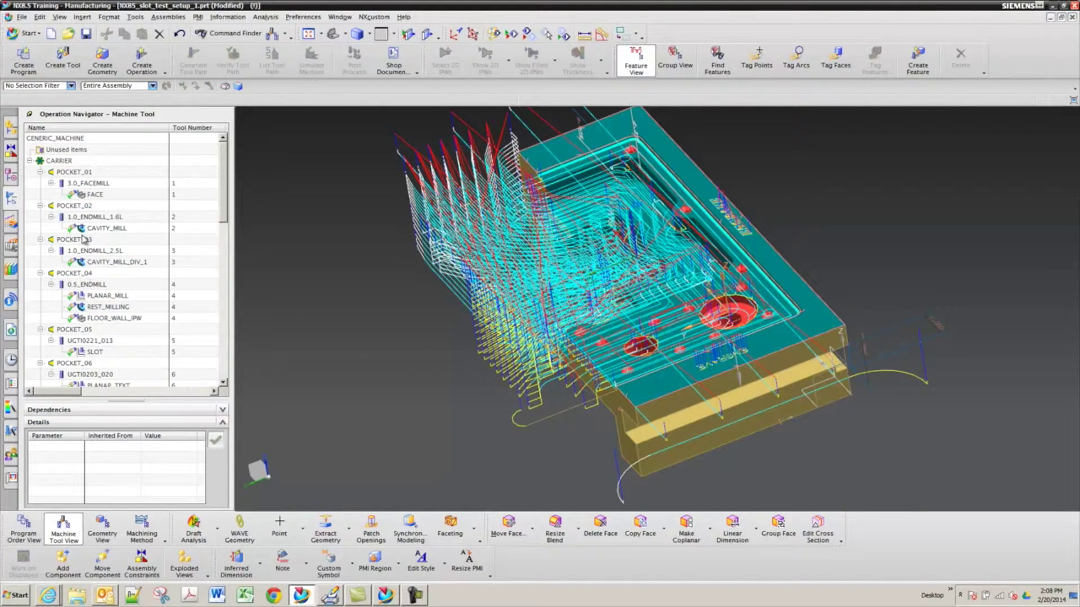
pyautogui.click(100, 254)
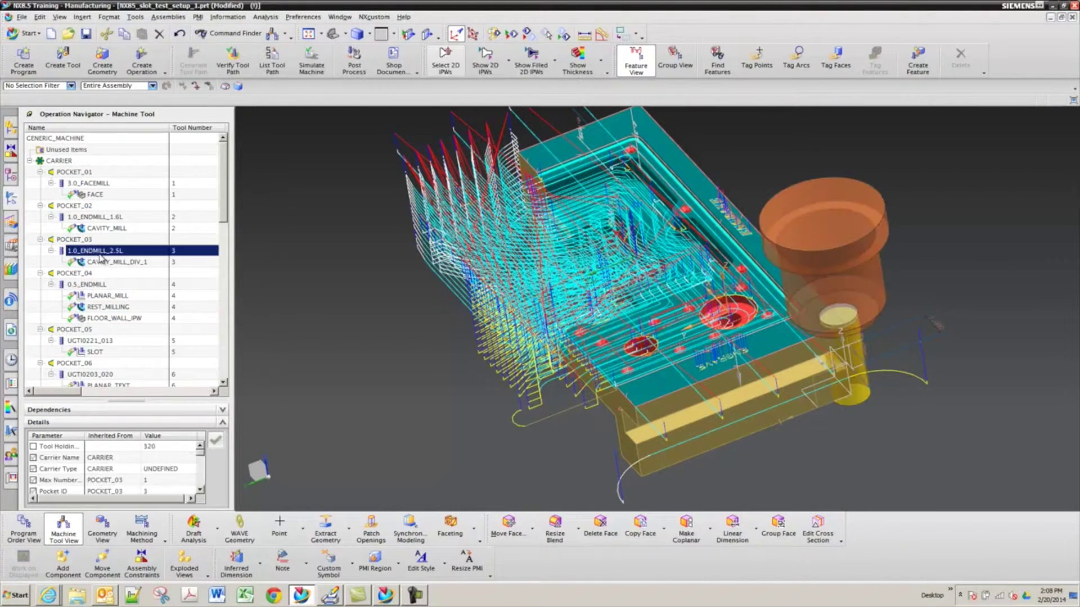
pyautogui.rightClick(100, 254)
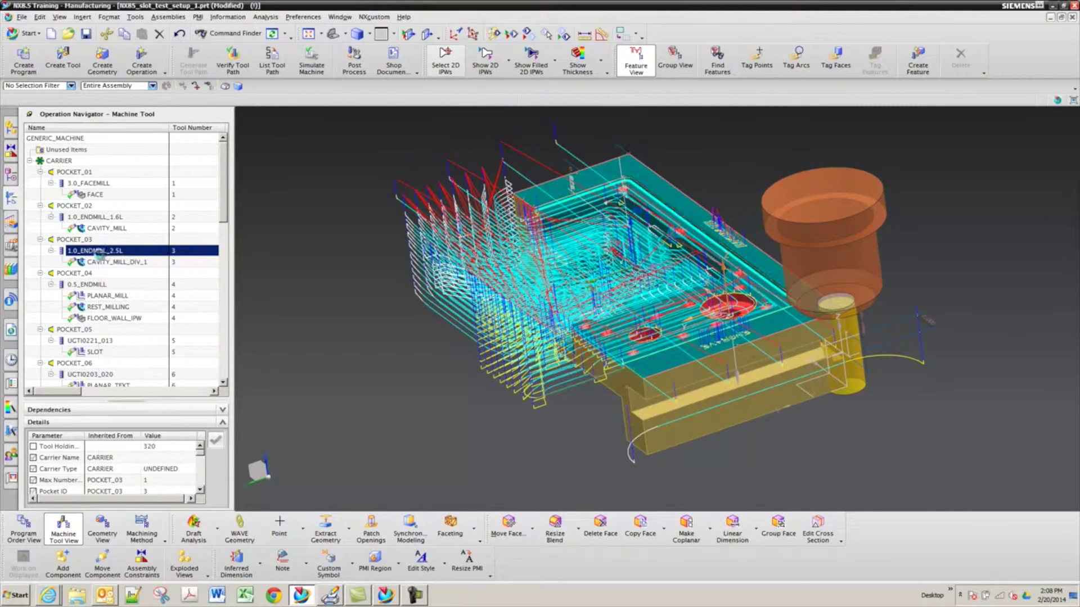
pyautogui.moveTo(143, 377)
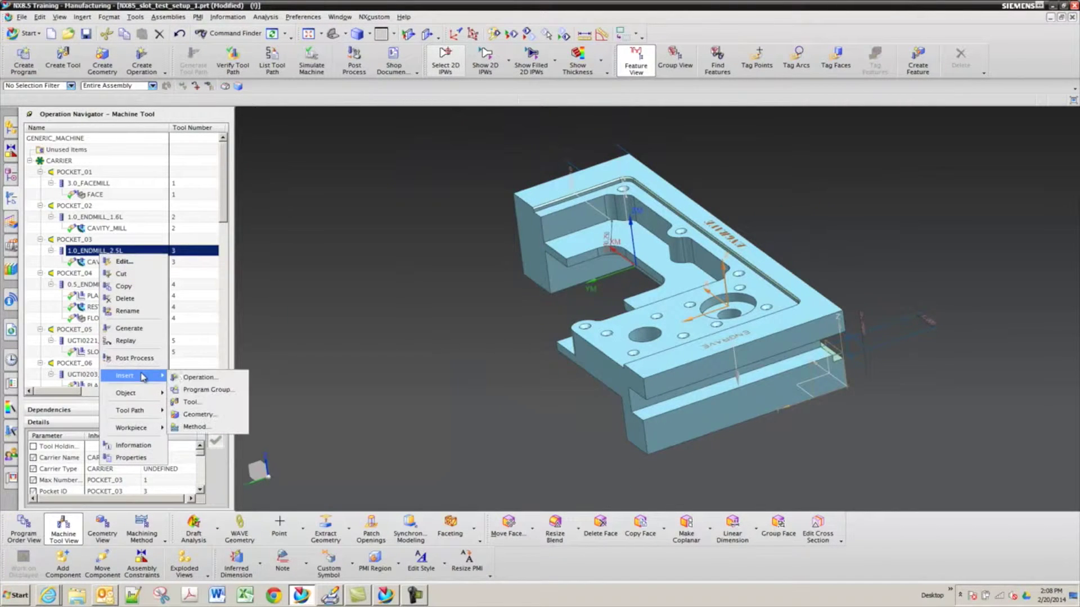
pyautogui.click(193, 377)
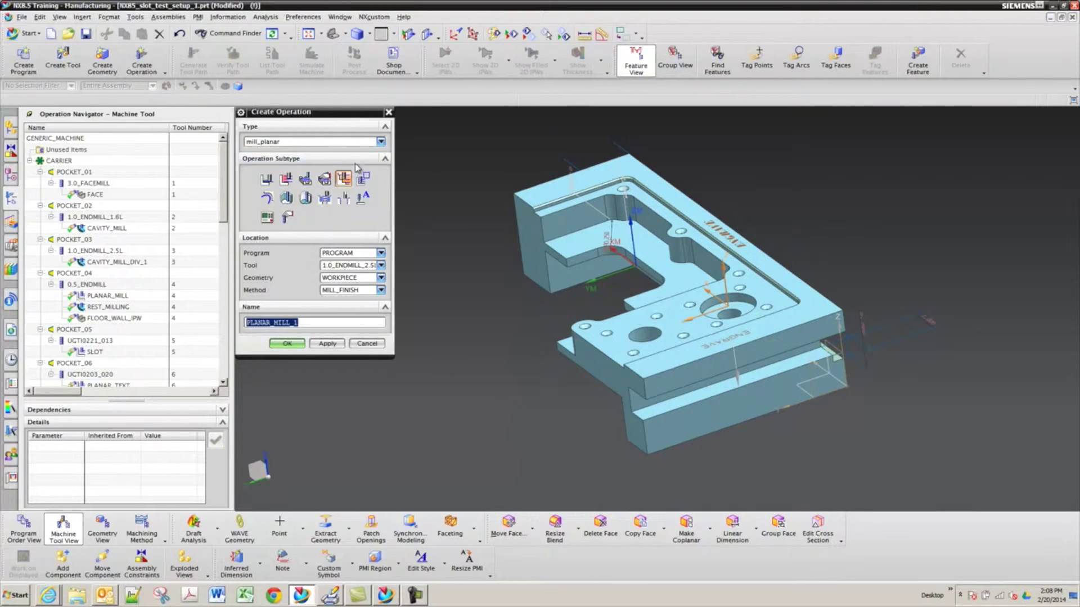
pyautogui.click(330, 144)
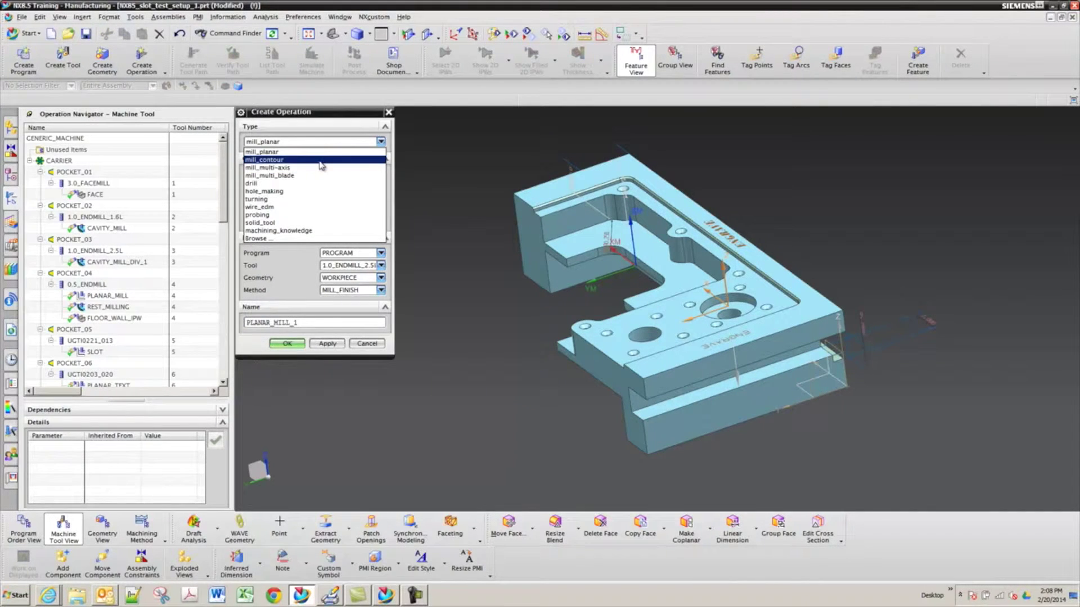
pyautogui.click(329, 154)
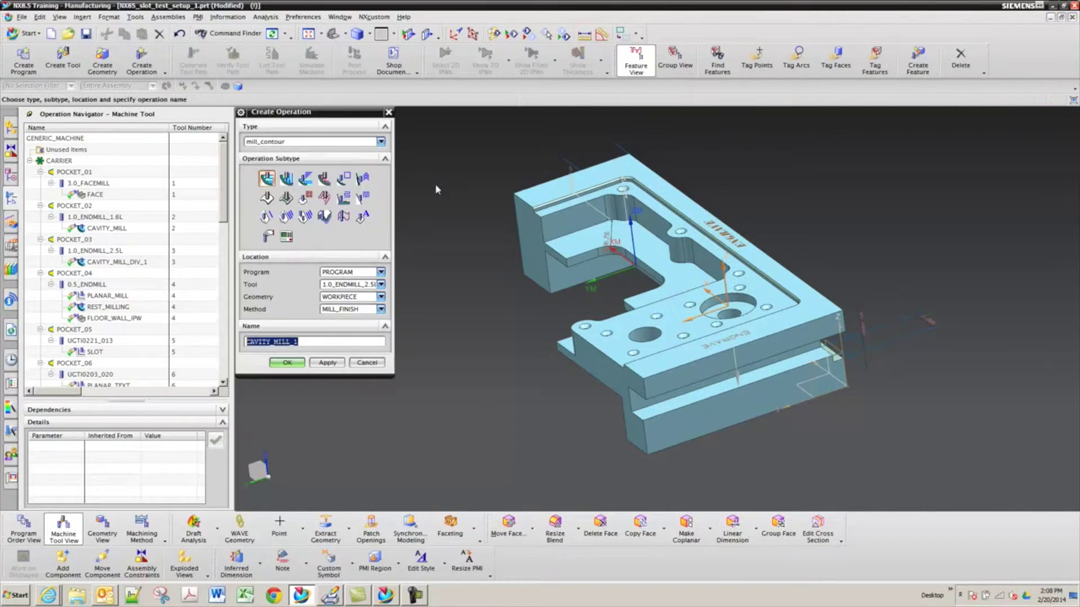
pyautogui.click(343, 180)
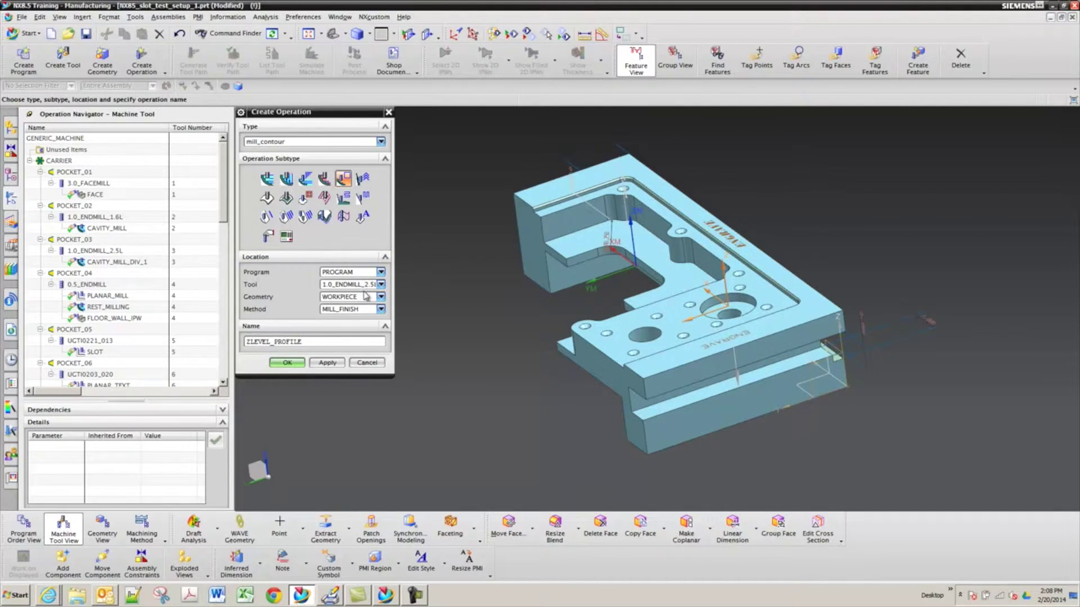
pyautogui.click(285, 365)
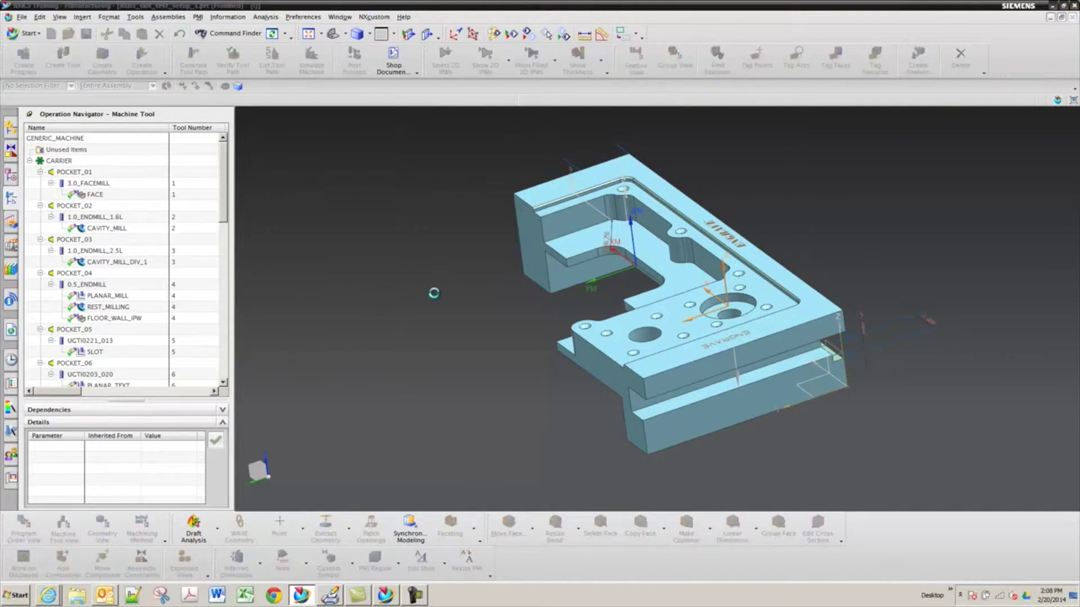
# Specify three outer side faces of the part as the cut area and generate the Zlevel Profile tool path.
pyautogui.click(365, 203)
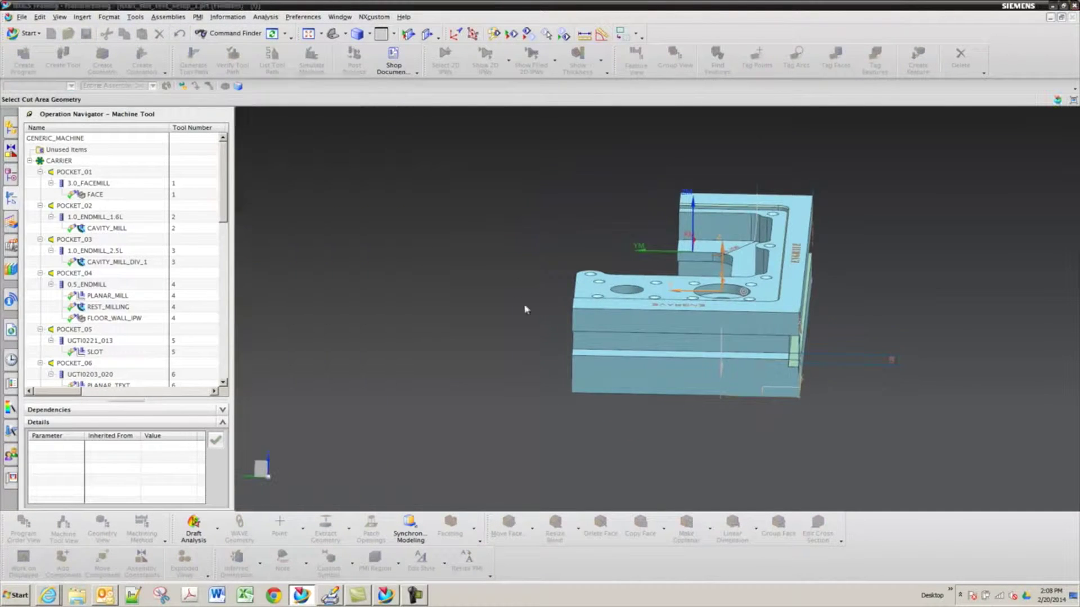
pyautogui.moveTo(526, 309); pyautogui.dragTo(761, 327, button='middle')
pyautogui.click(574, 322)
pyautogui.click(676, 305)
pyautogui.click(766, 323)
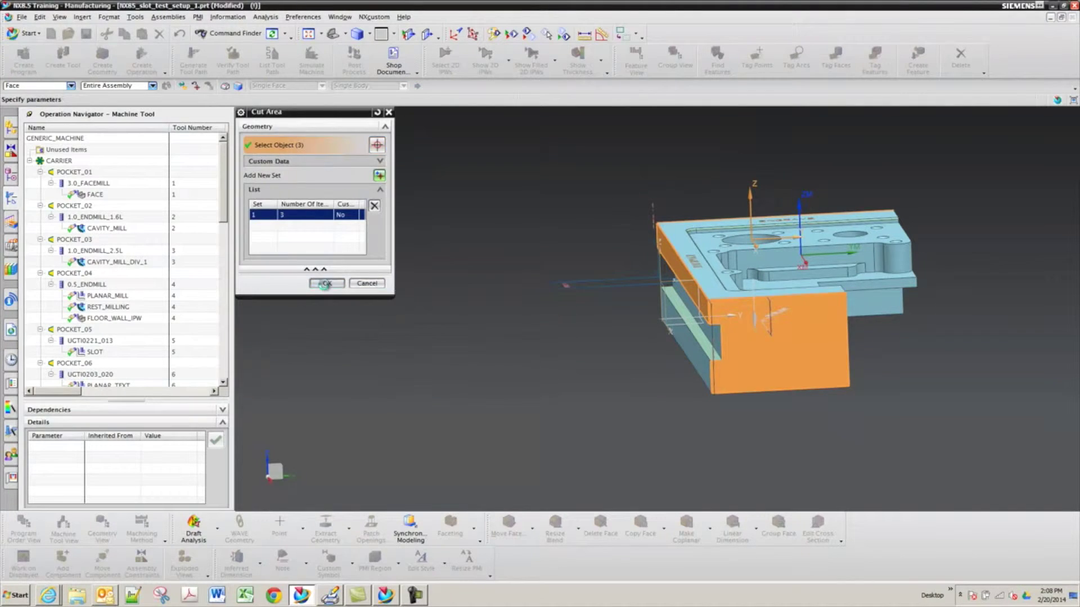
pyautogui.middleClick(427, 298)
pyautogui.scroll(-2, 361, 363)
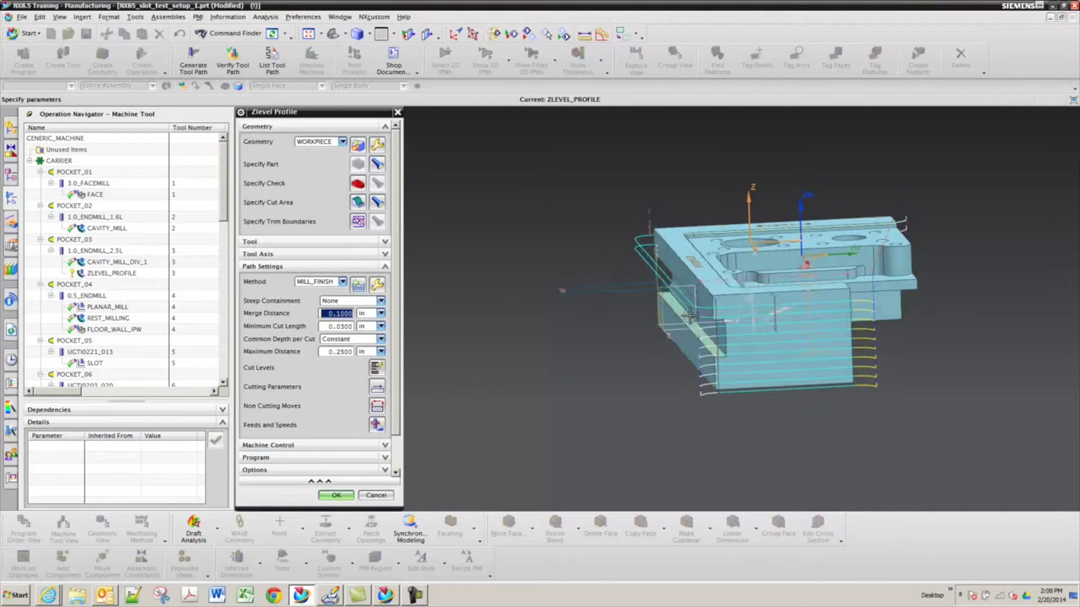
pyautogui.moveTo(689, 316); pyautogui.dragTo(463, 340, button='middle')
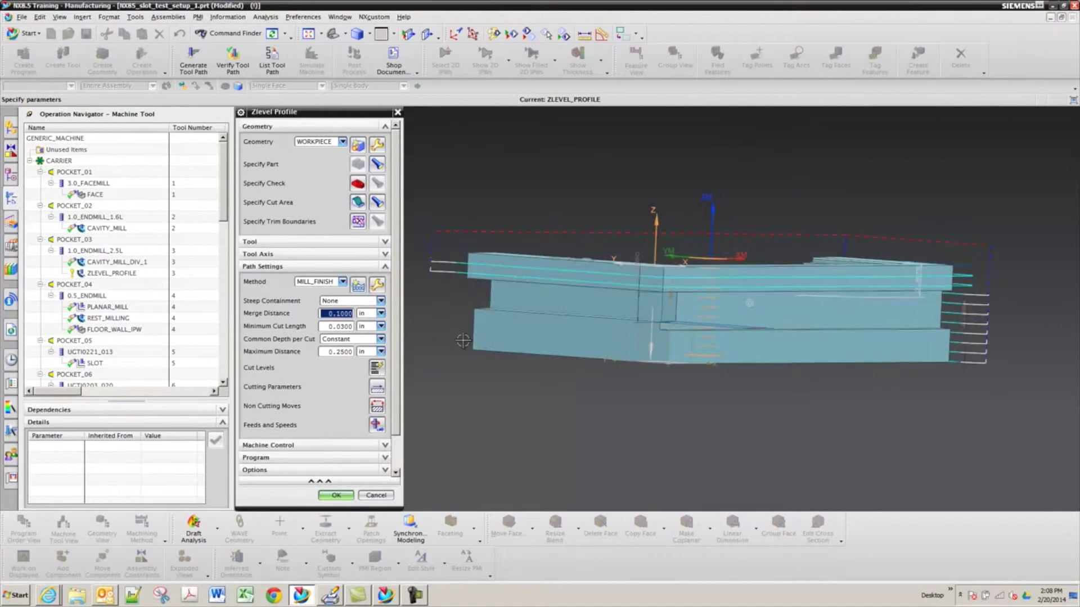
pyautogui.press('Home')
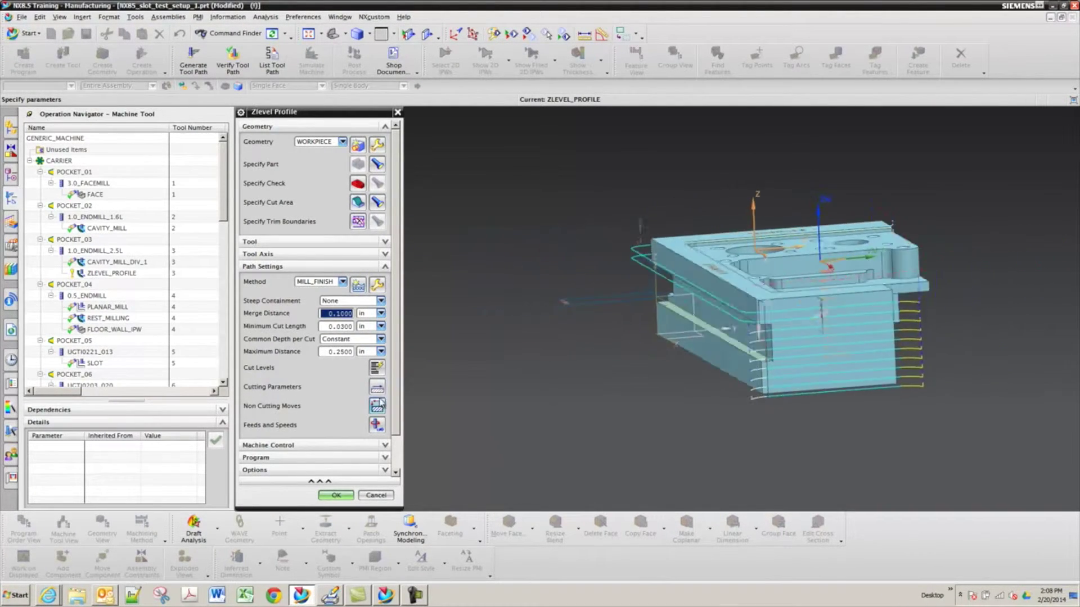
# Apply the automatic machining data to the Zlevel Profile operation's feeds and speeds.
pyautogui.click(377, 425)
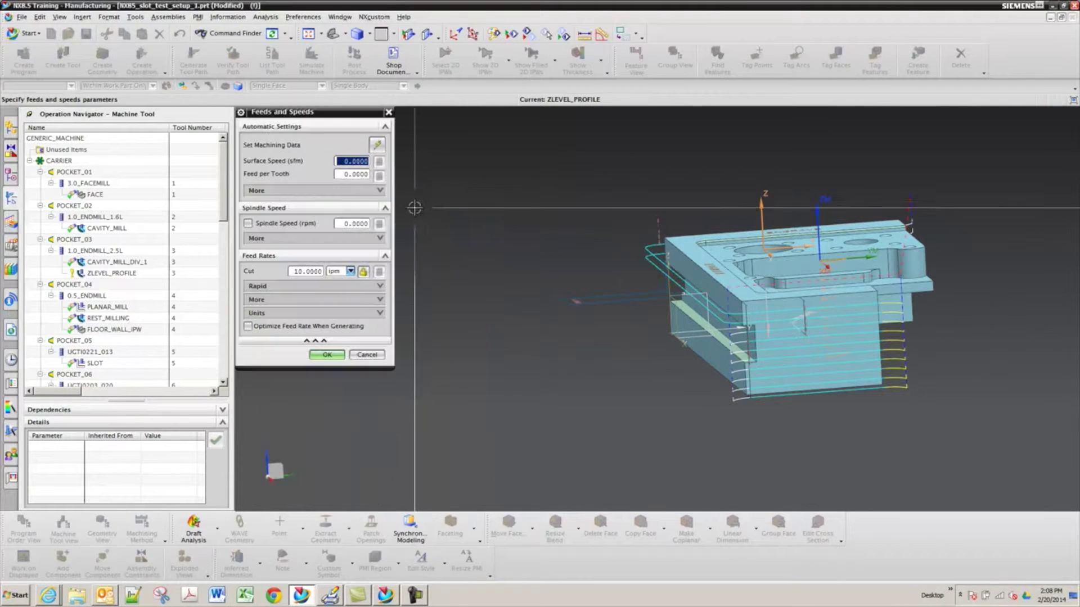
pyautogui.click(376, 147)
pyautogui.click(324, 355)
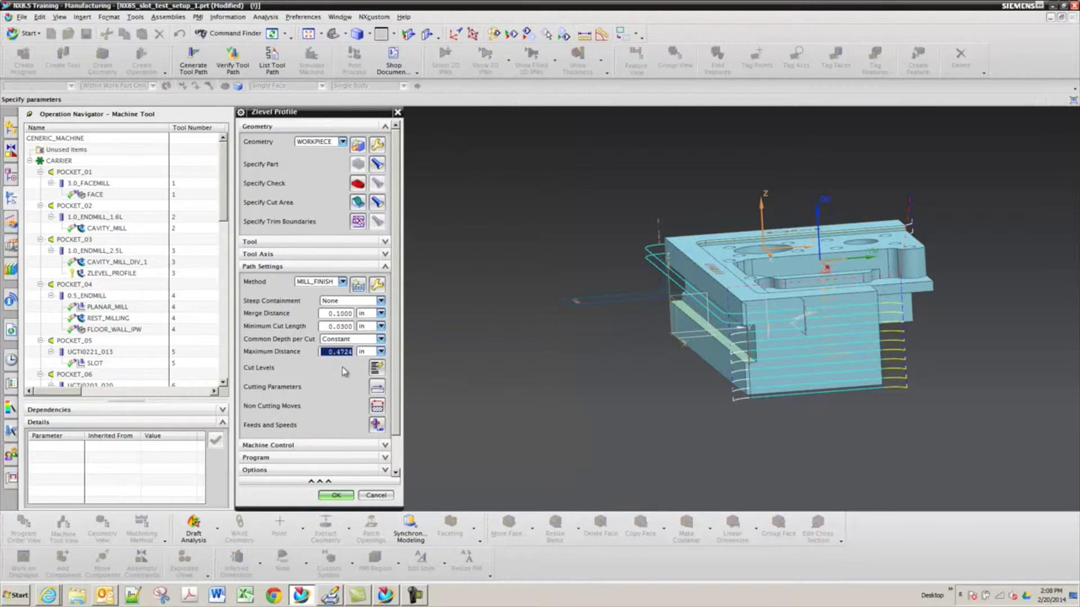
# Enable Continue Cutting Below Tool Contact in the operation's cutting parameters.
pyautogui.click(376, 389)
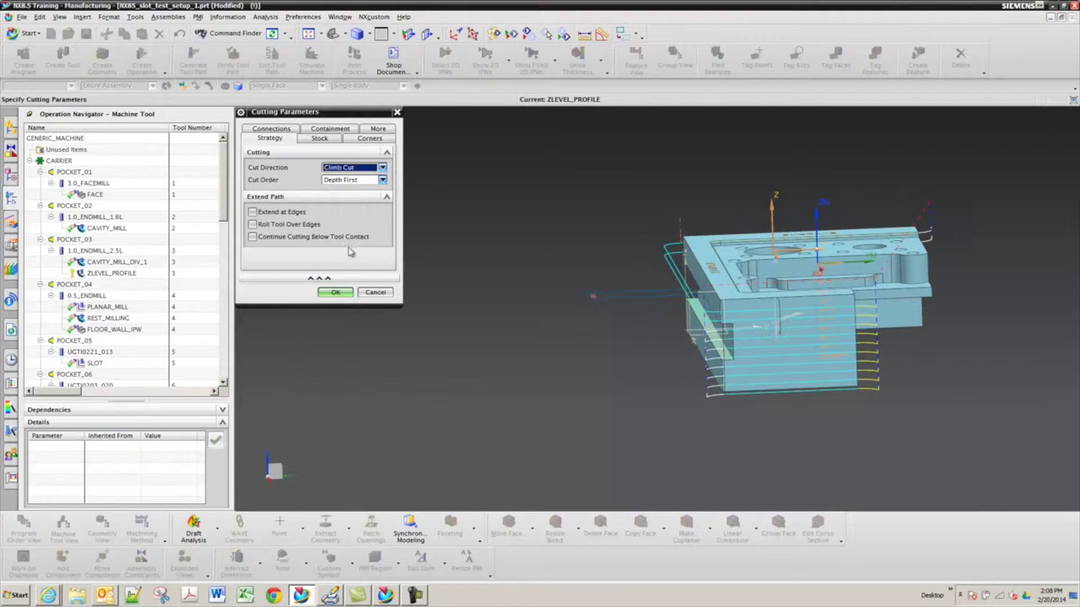
pyautogui.moveTo(270, 241)
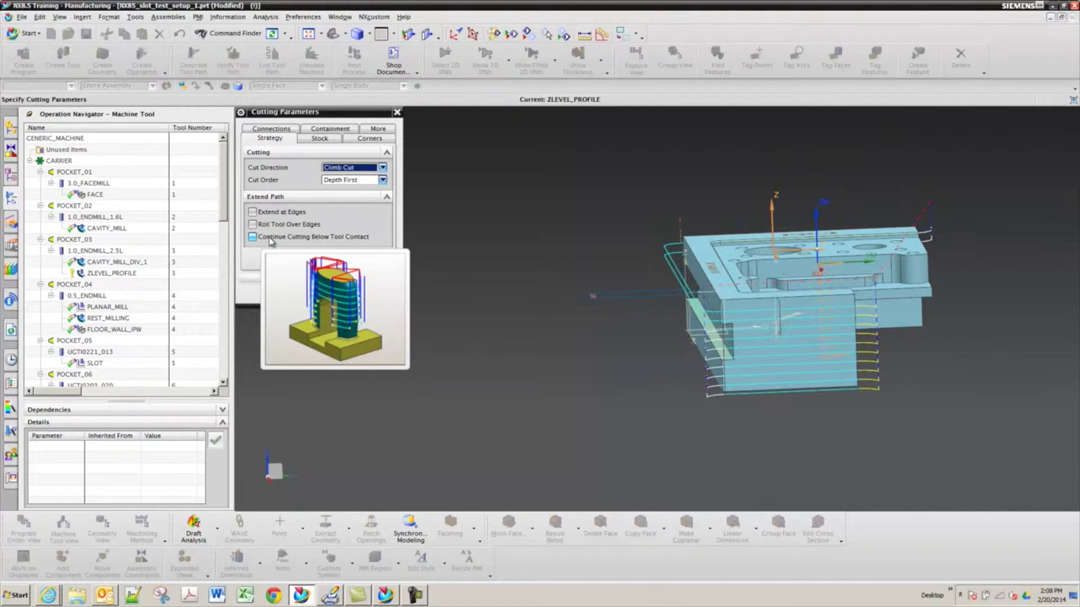
pyautogui.click(271, 240)
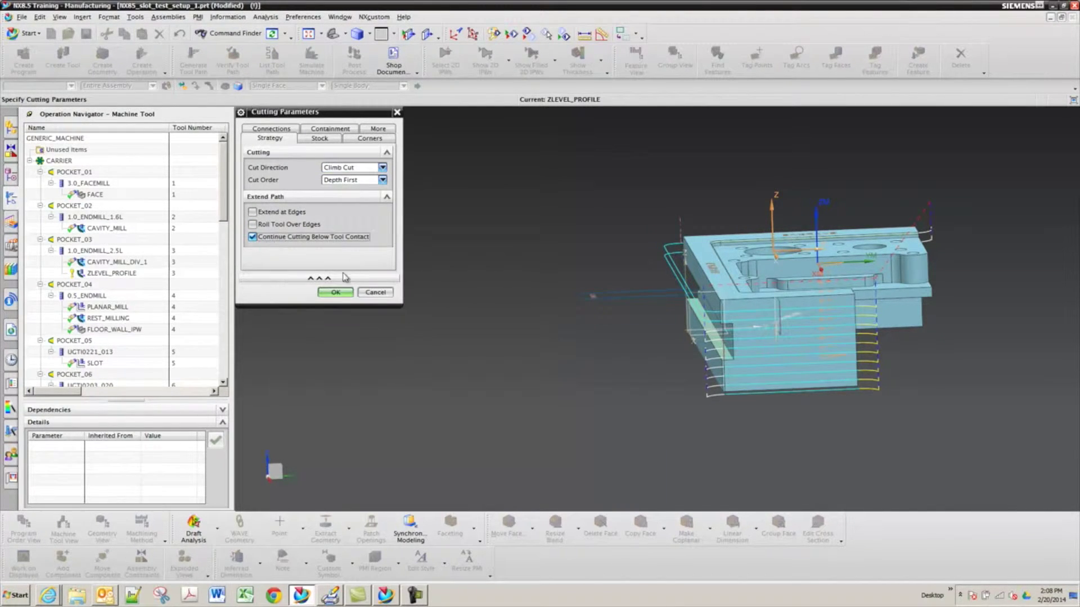
pyautogui.moveTo(294, 217)
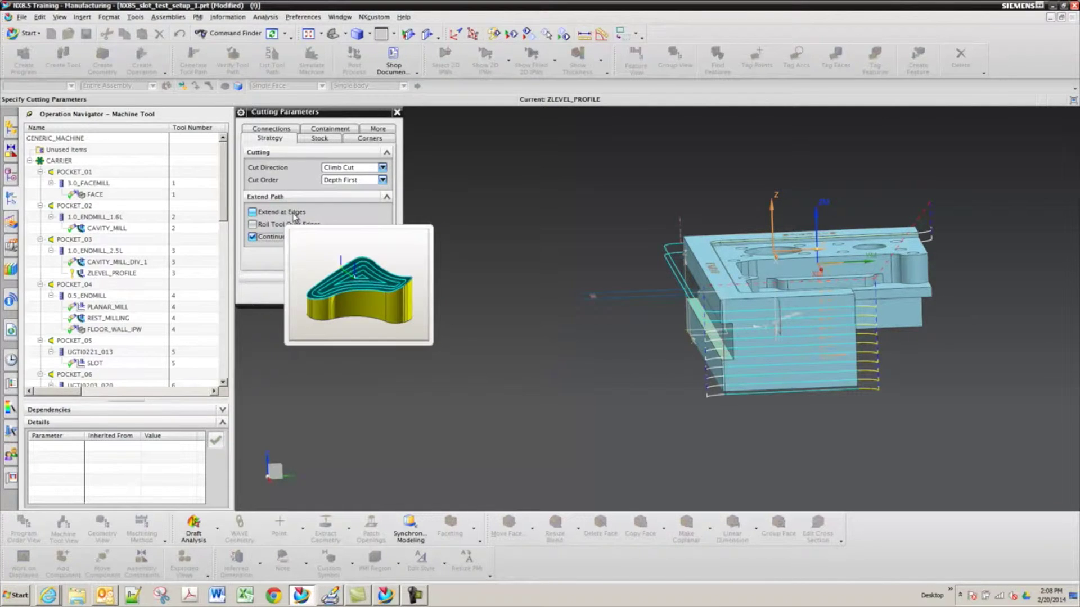
pyautogui.click(336, 292)
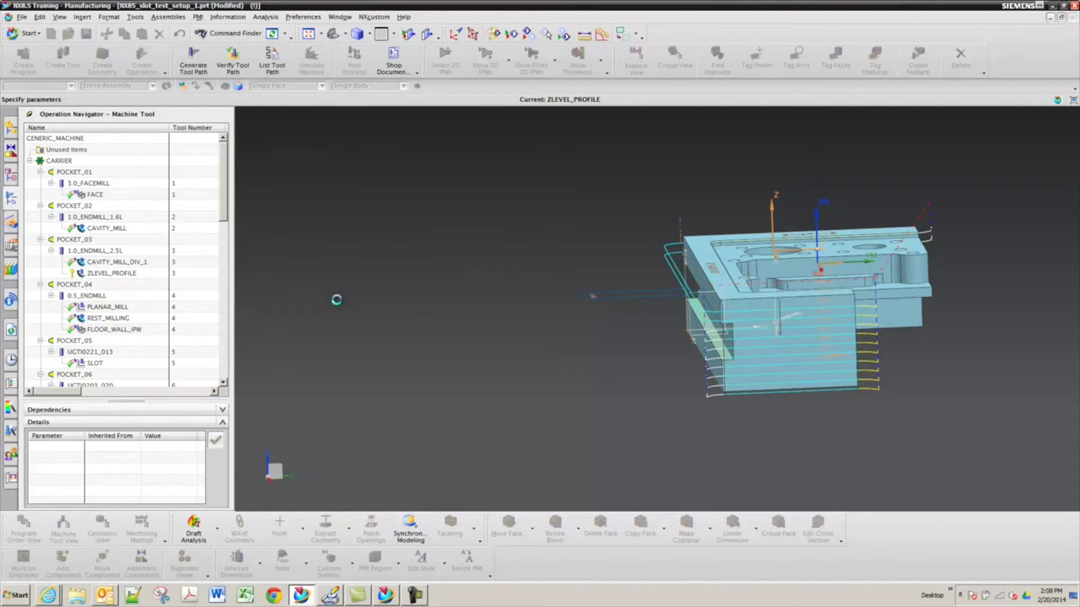
# Regenerate the Zlevel Profile tool path and inspect the passes around the part's outer side walls.
pyautogui.scroll(-1, 289, 467)
pyautogui.click(286, 462)
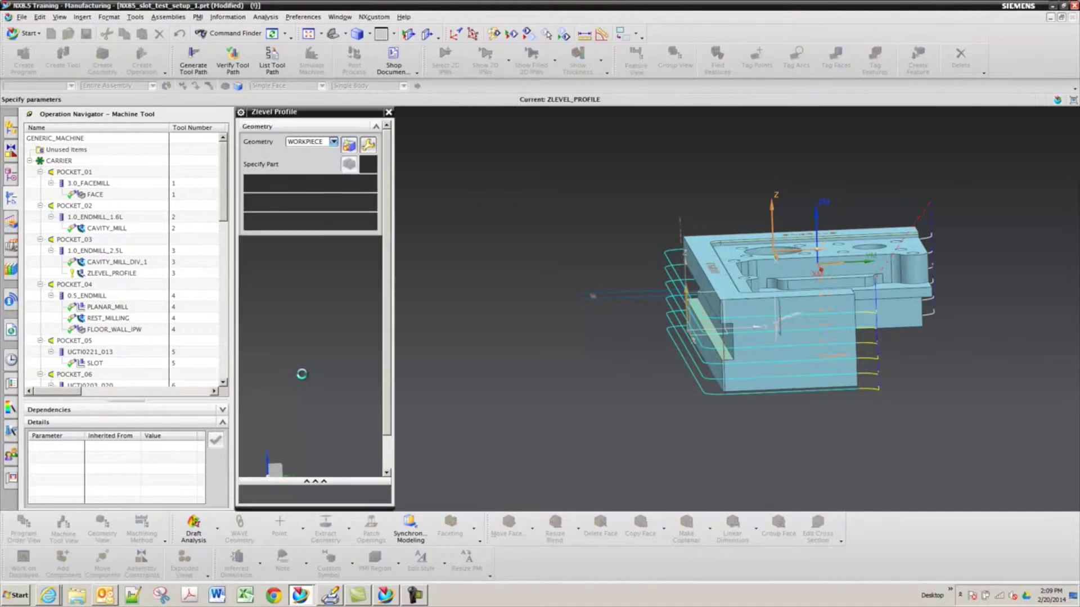
pyautogui.moveTo(540, 382); pyautogui.dragTo(620, 388, button='middle')
pyautogui.scroll(3, 685, 269)
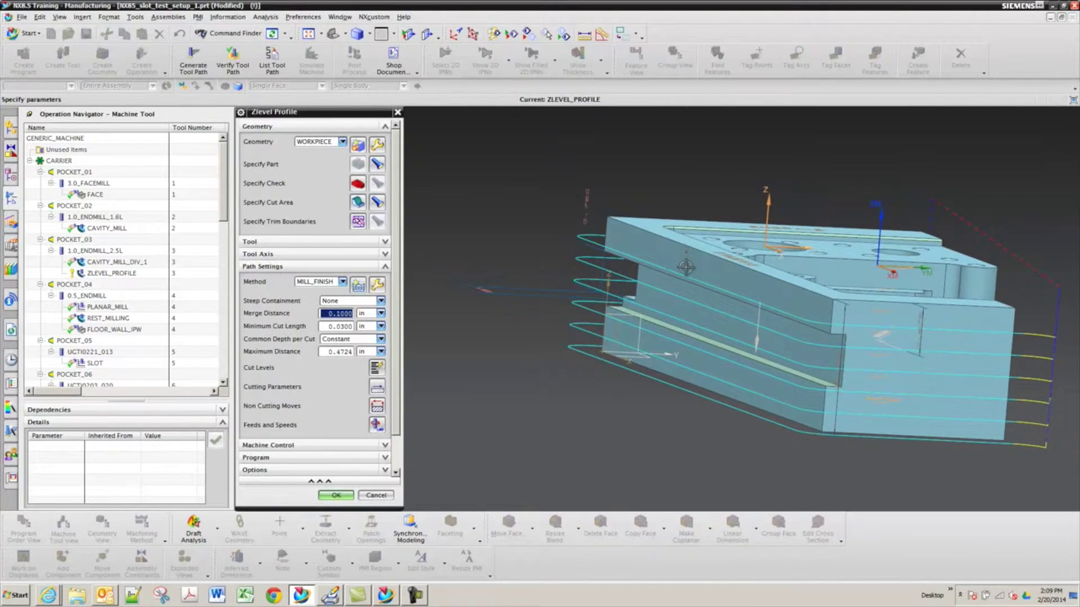
pyautogui.moveTo(684, 380); pyautogui.dragTo(556, 363, button='middle')
pyautogui.scroll(-3, 556, 363)
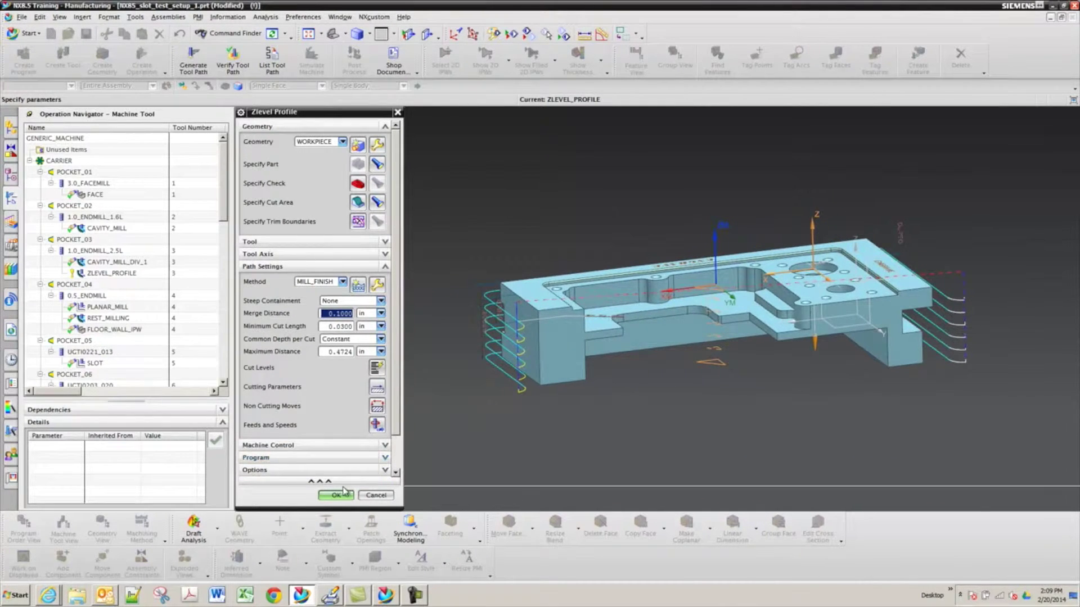
# Add a new cut-level range down to the start point of the narrow ledge's edge near the part's top, 0.125 in deep.
pyautogui.click(378, 371)
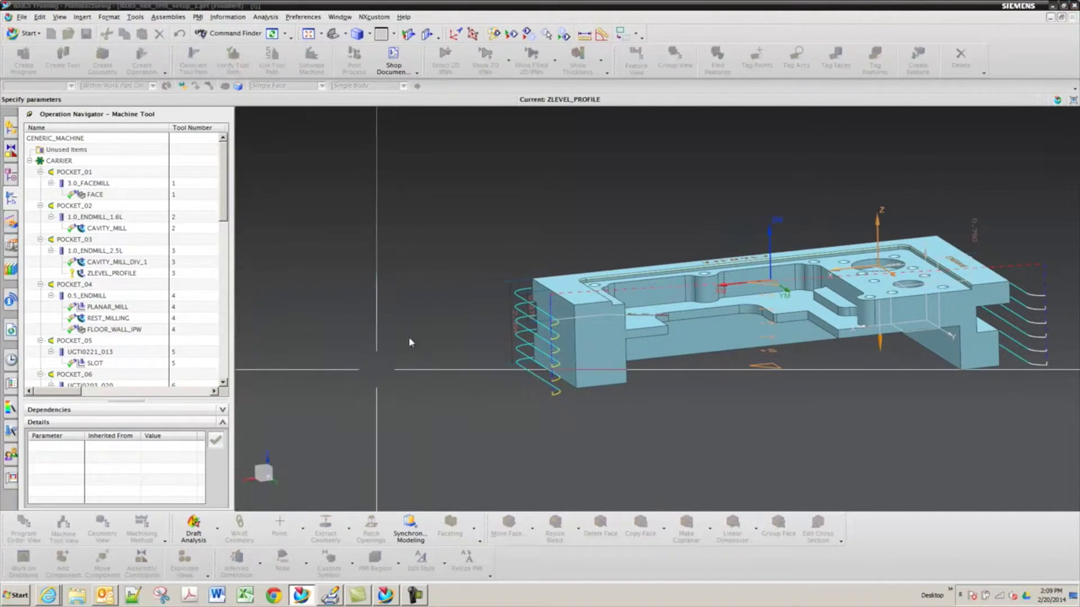
pyautogui.scroll(2, 500, 286)
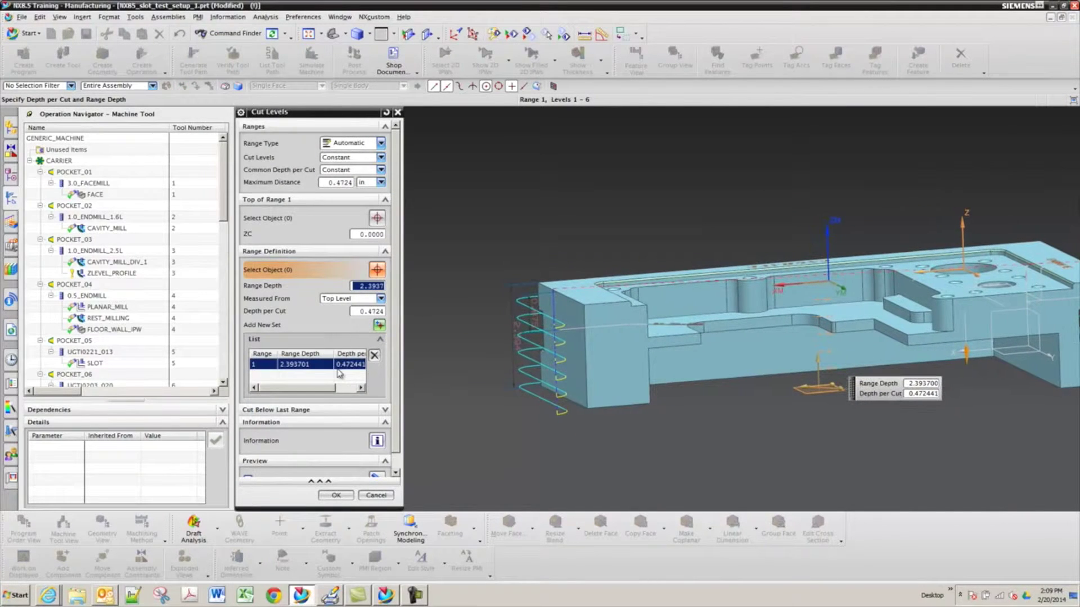
pyautogui.click(379, 326)
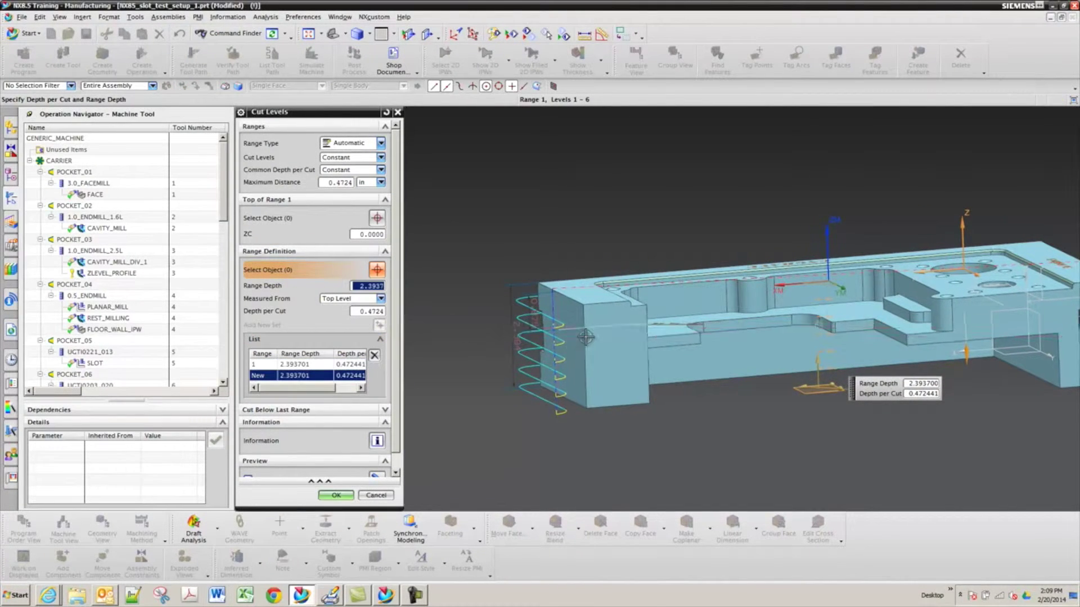
pyautogui.scroll(4, 621, 297)
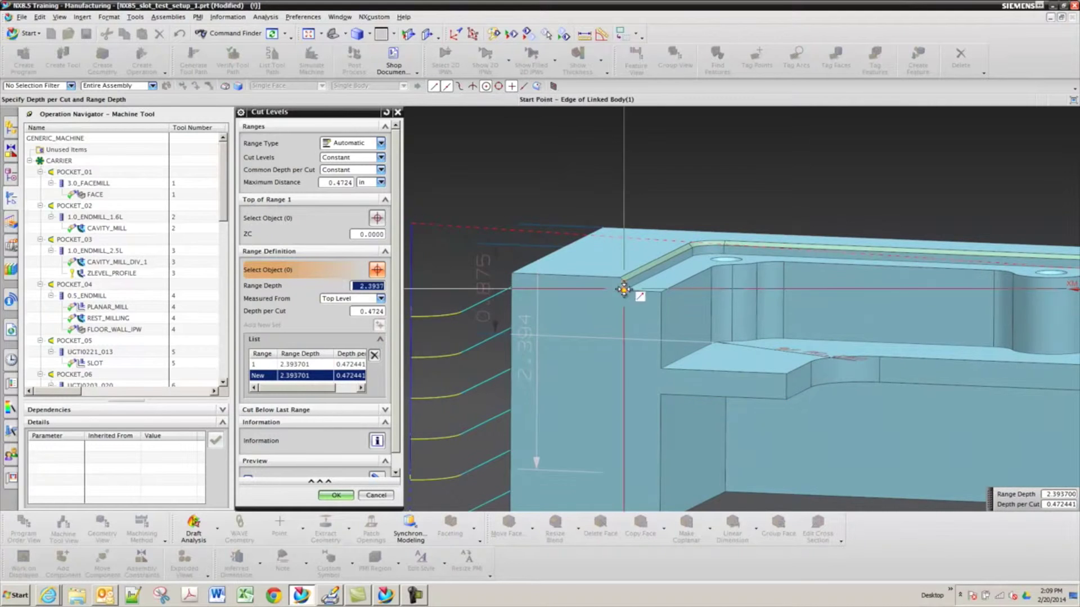
pyautogui.click(623, 289)
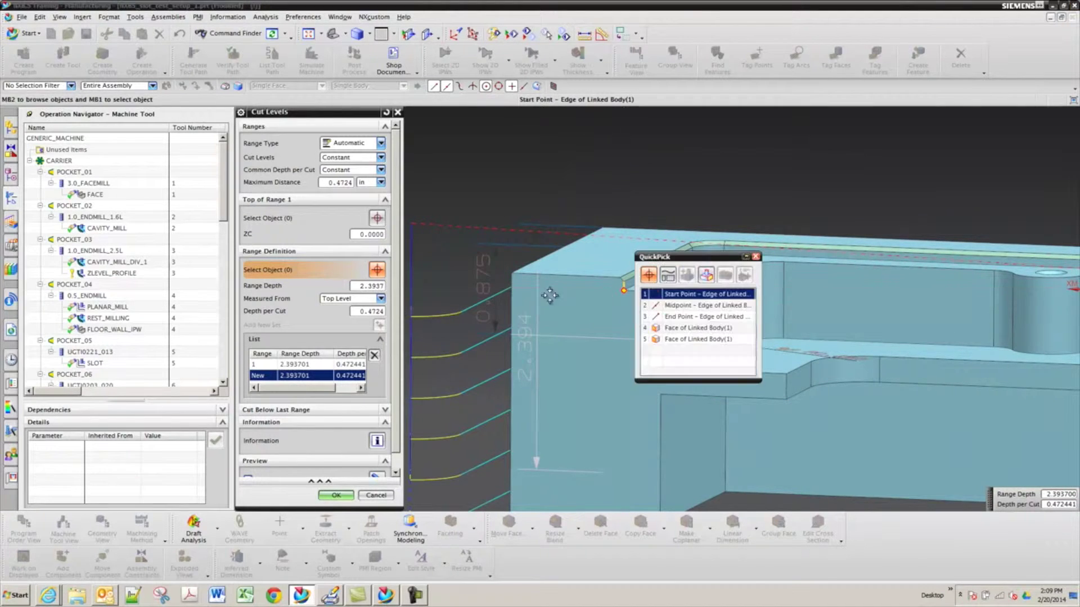
pyautogui.click(690, 295)
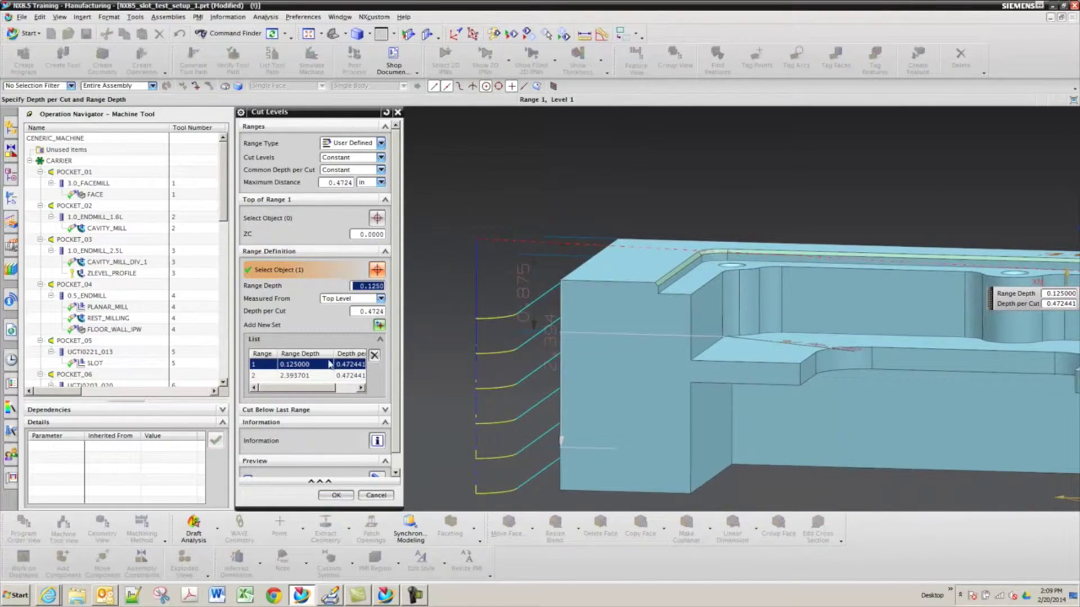
# Set the depth per cut of the first range to 0.01 in and accept the cut levels.
pyautogui.click(367, 312)
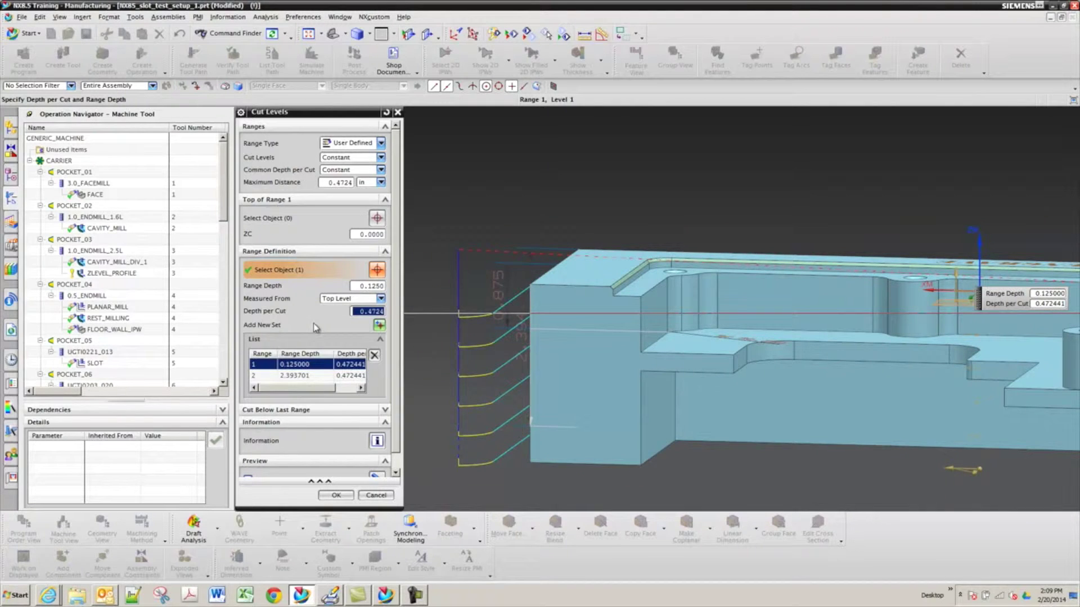
pyautogui.write('.01')
pyautogui.press('Return')
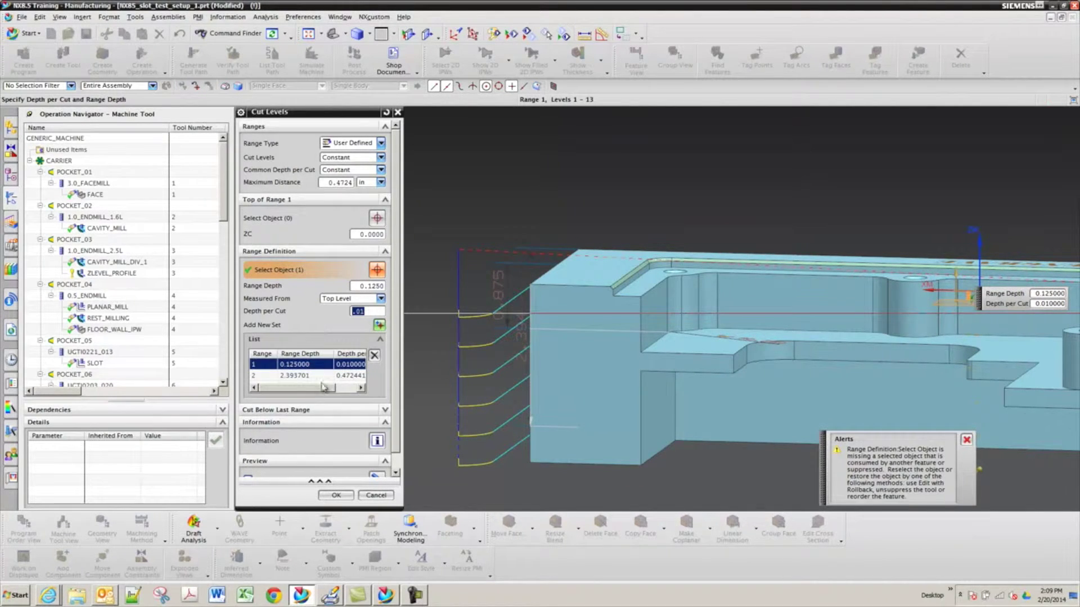
pyautogui.scroll(-1, 394, 428)
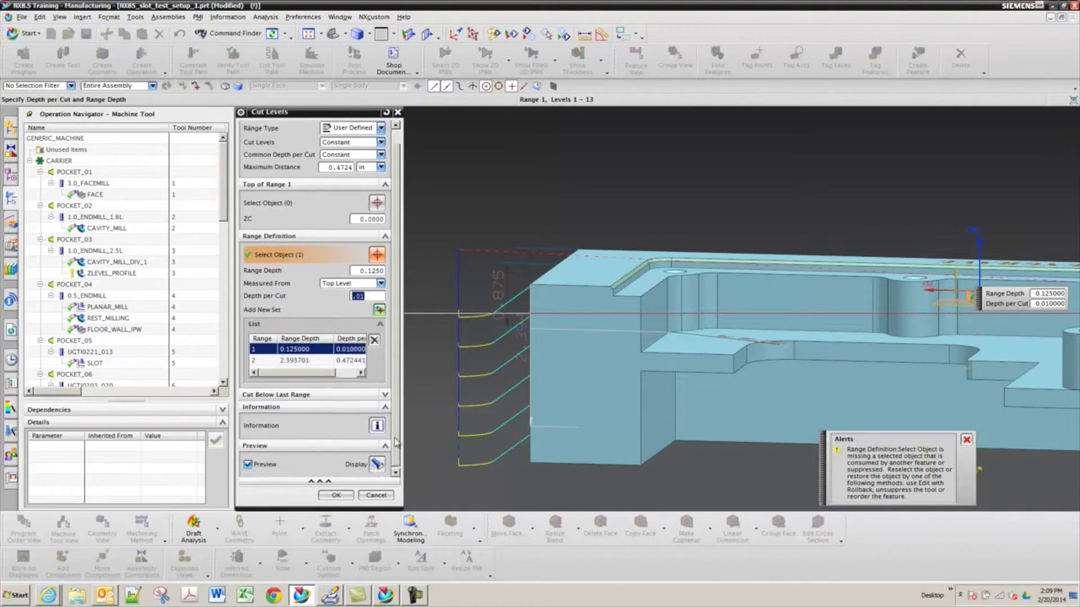
pyautogui.click(347, 495)
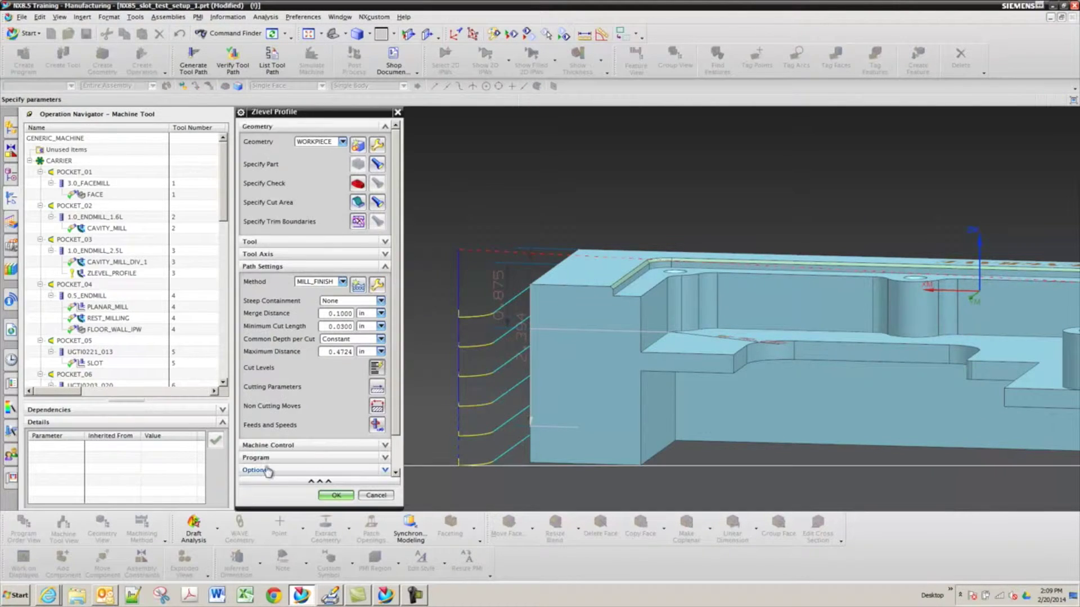
# Regenerate the tool path with the edited cut levels, check the closely spaced upper passes, and accept the Zlevel Profile operation.
pyautogui.scroll(-2, 281, 450)
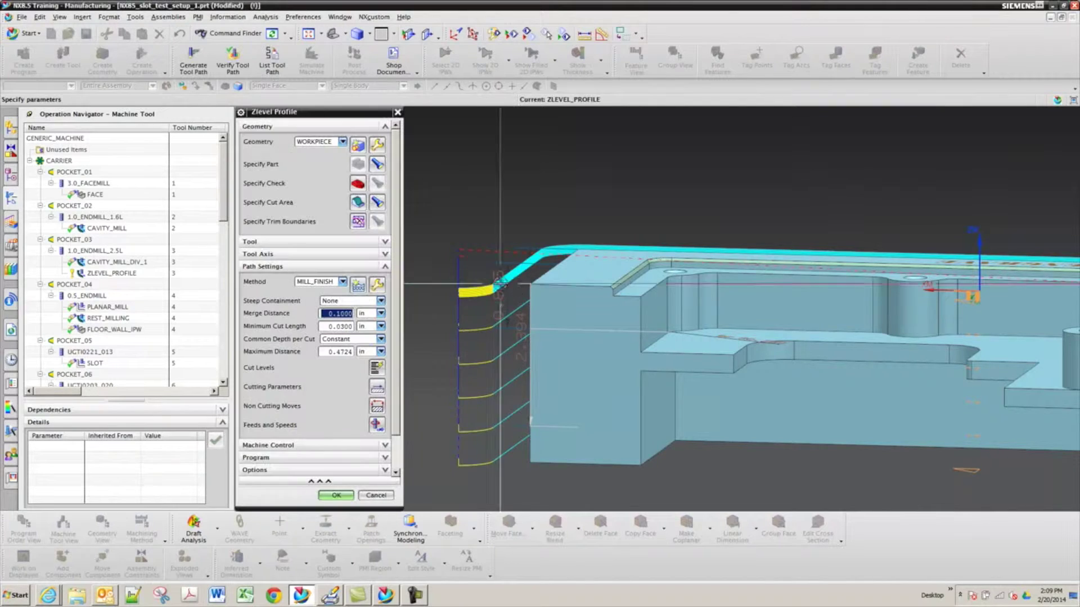
pyautogui.moveTo(467, 335); pyautogui.dragTo(417, 331, button='middle')
pyautogui.scroll(6, 417, 331)
pyautogui.scroll(-8, 413, 334)
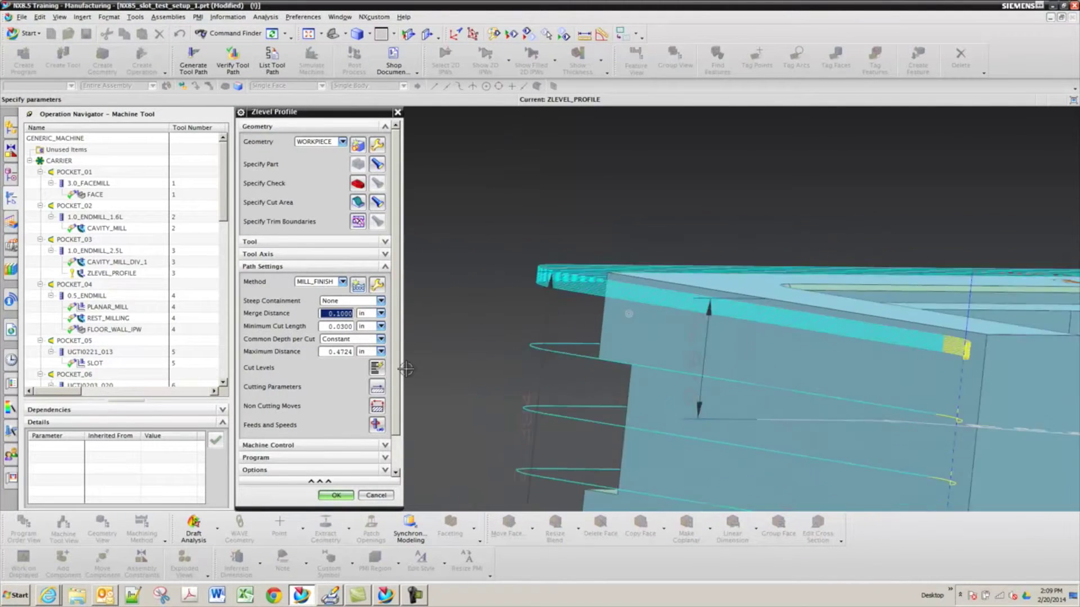
pyautogui.moveTo(415, 364); pyautogui.dragTo(416, 371, button='middle')
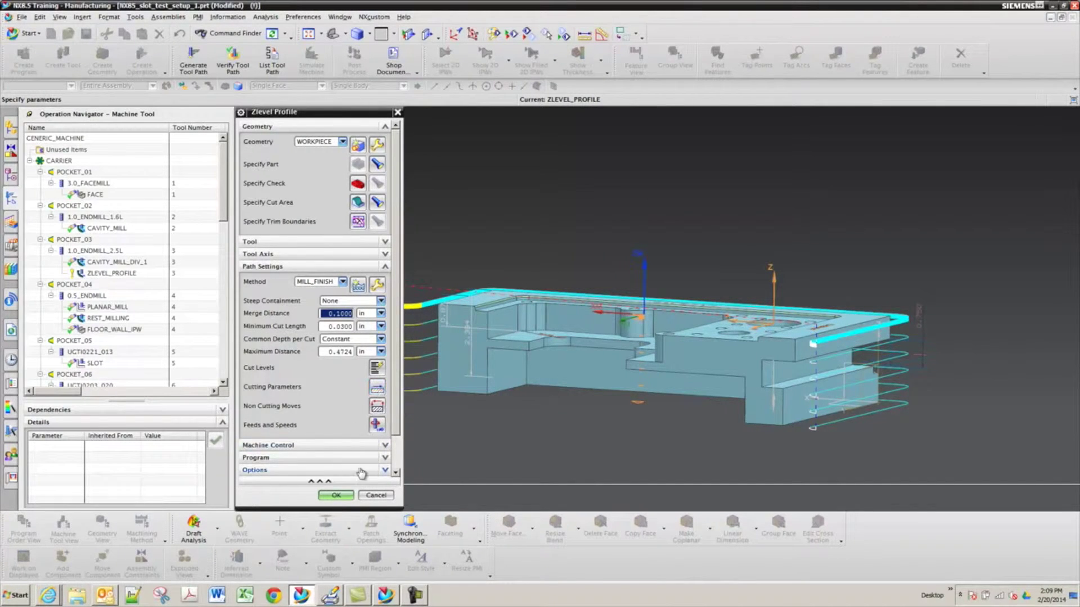
pyautogui.click(344, 497)
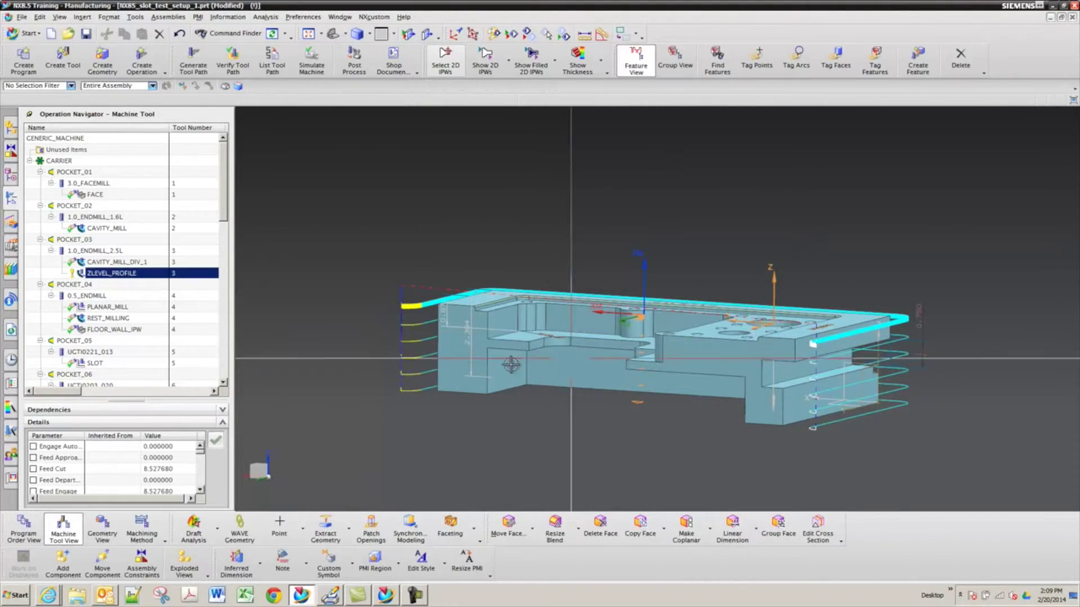
# Switch to the open part NX85_21_Top_Core_Setup_mm.prt and show its operations in program order.
pyautogui.click(340, 17)
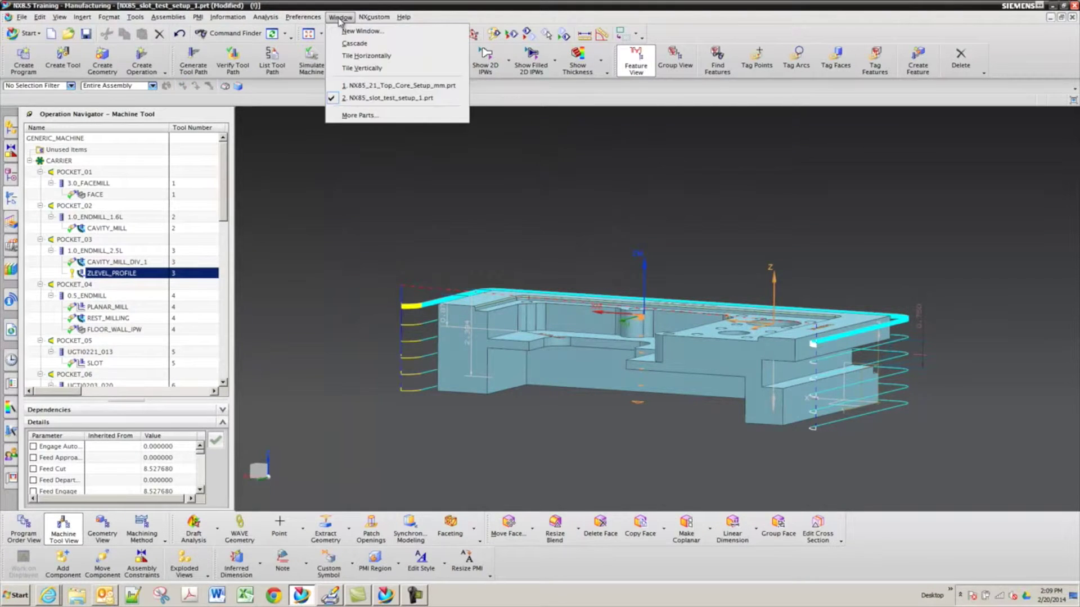
pyautogui.click(365, 86)
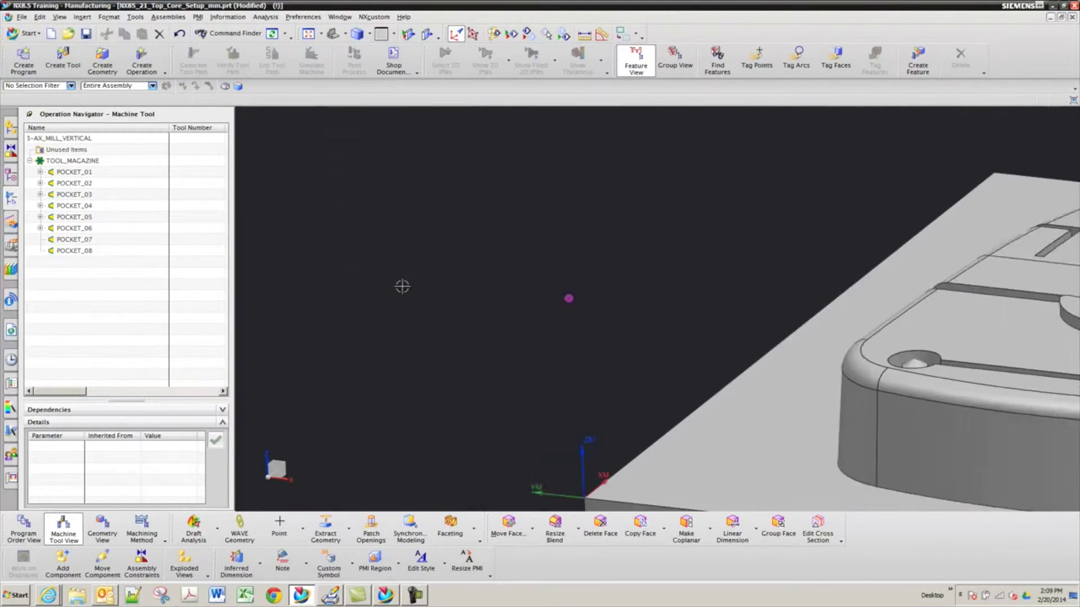
pyautogui.rightClick(27, 207)
pyautogui.click(61, 214)
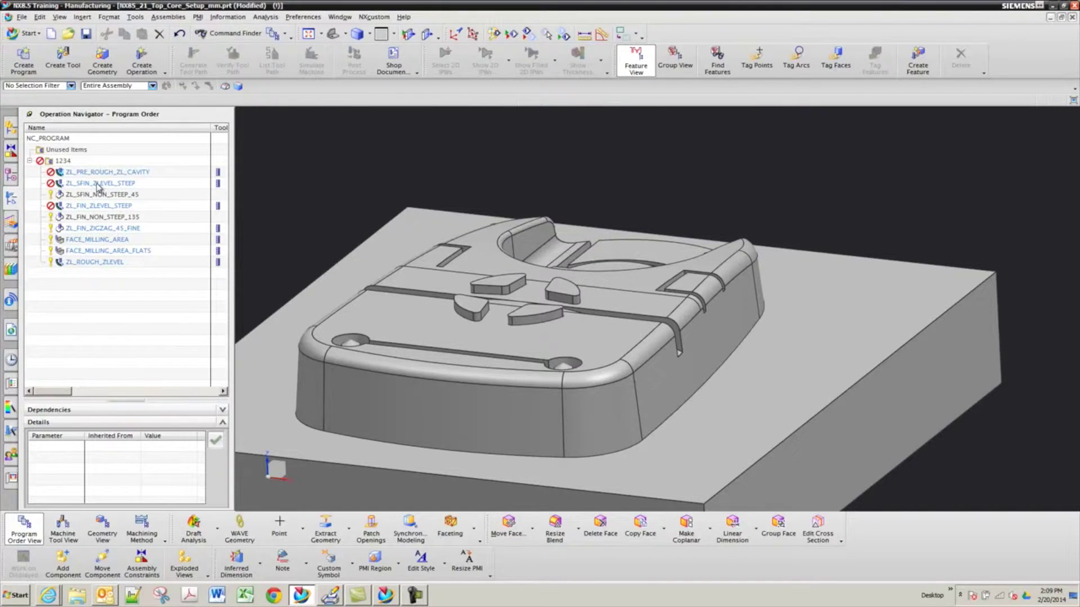
# Display the tool paths of ZL_PRE_ROUGH_ZL_CAVITY and ZL_SFIN_ZLEVEL_STEEP on the core part.
pyautogui.click(98, 185)
pyautogui.click(93, 174)
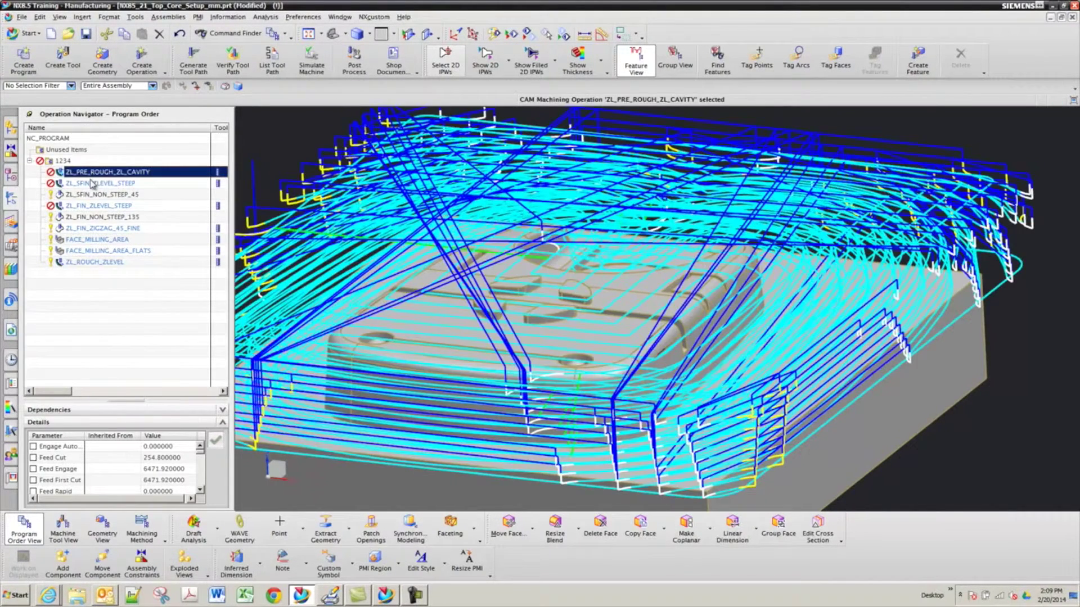
pyautogui.click(93, 184)
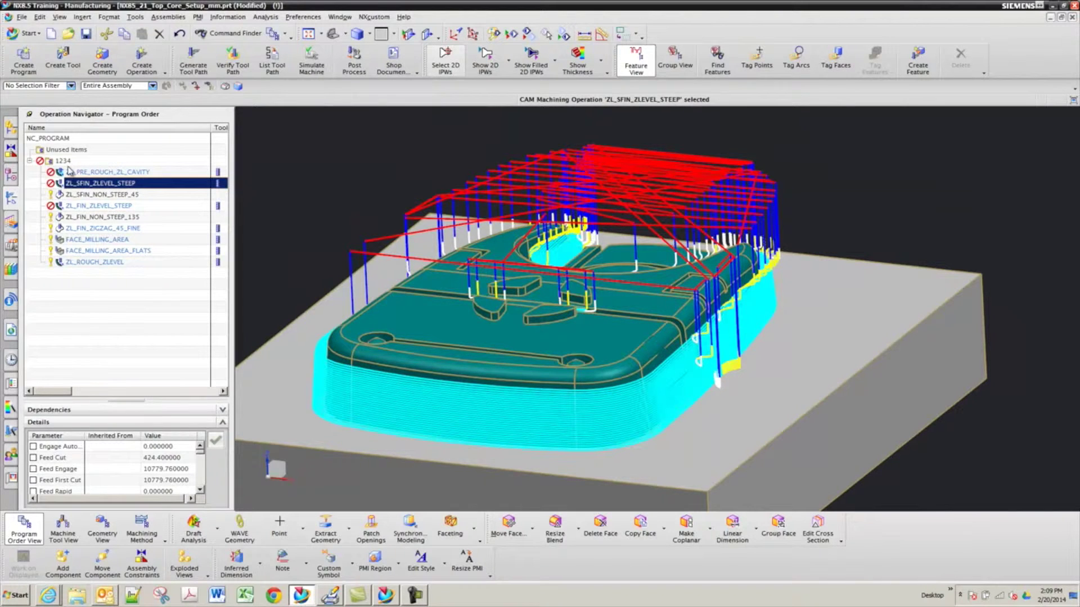
# In the geometry view of the operations, move ZL_SFIN_ZLEVEL_STEEP out of CORE_AREA to directly under MCS_MILL.
pyautogui.rightClick(48, 299)
pyautogui.click(79, 328)
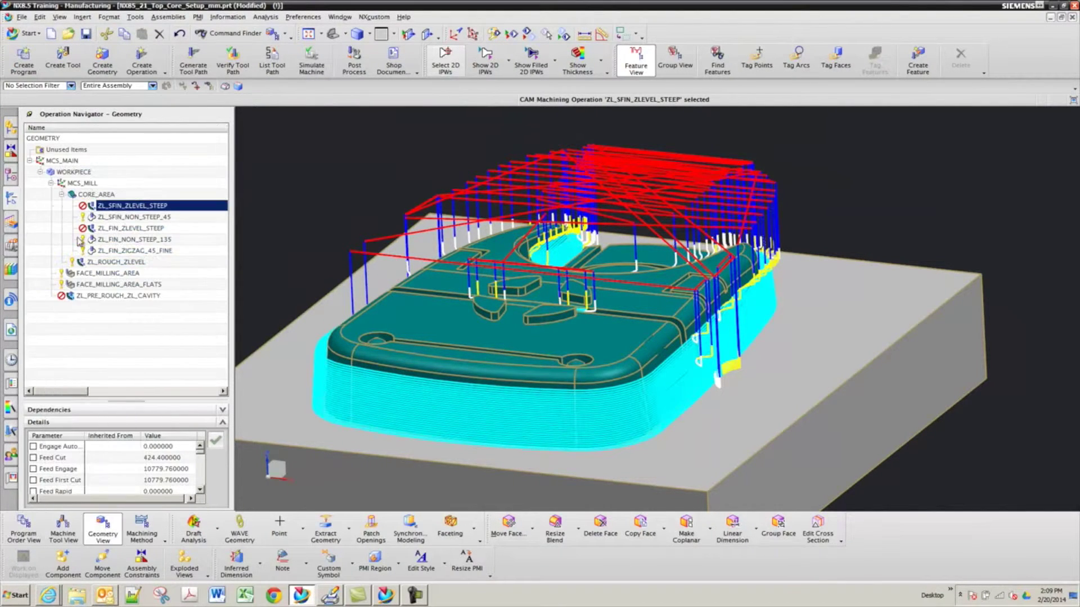
pyautogui.moveTo(93, 207); pyautogui.dragTo(103, 263)
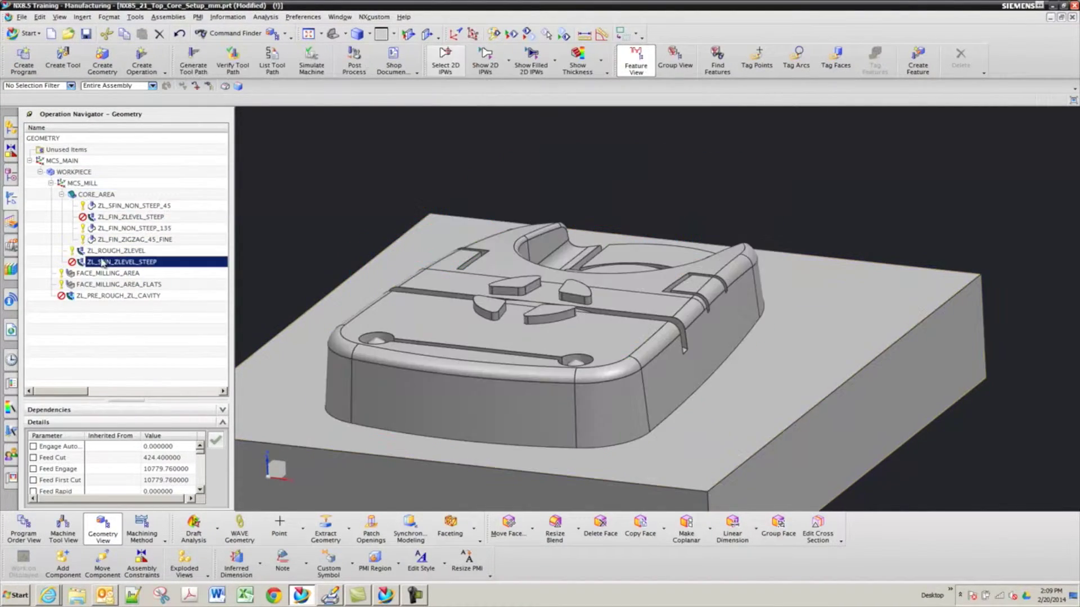
pyautogui.click(98, 253)
# Edit ZL_SFIN_ZLEVEL_STEEP and specify side faces of the small raised pads on the core's top as its cut area.
pyautogui.doubleClick(93, 261)
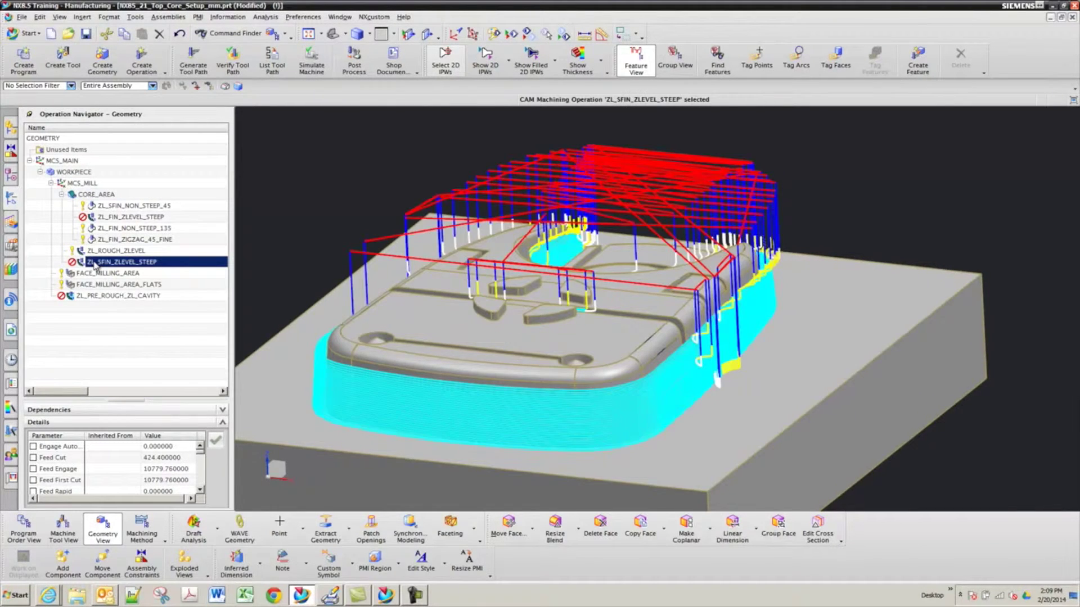
pyautogui.moveTo(675, 309); pyautogui.dragTo(562, 332, button='middle')
pyautogui.scroll(2, 562, 332)
pyautogui.click(358, 203)
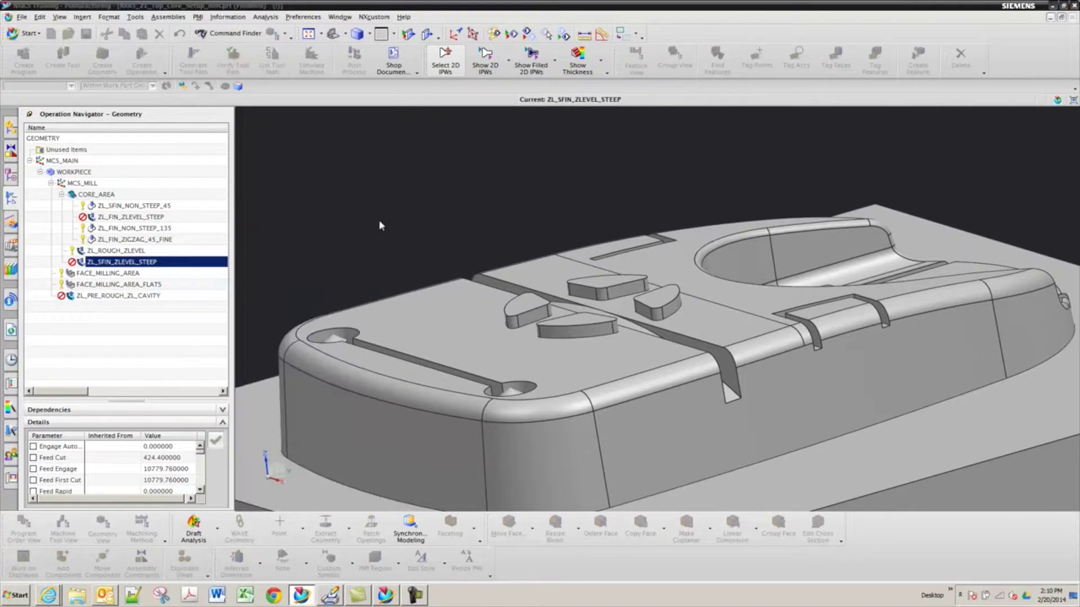
pyautogui.moveTo(583, 345); pyautogui.dragTo(551, 315, button='middle')
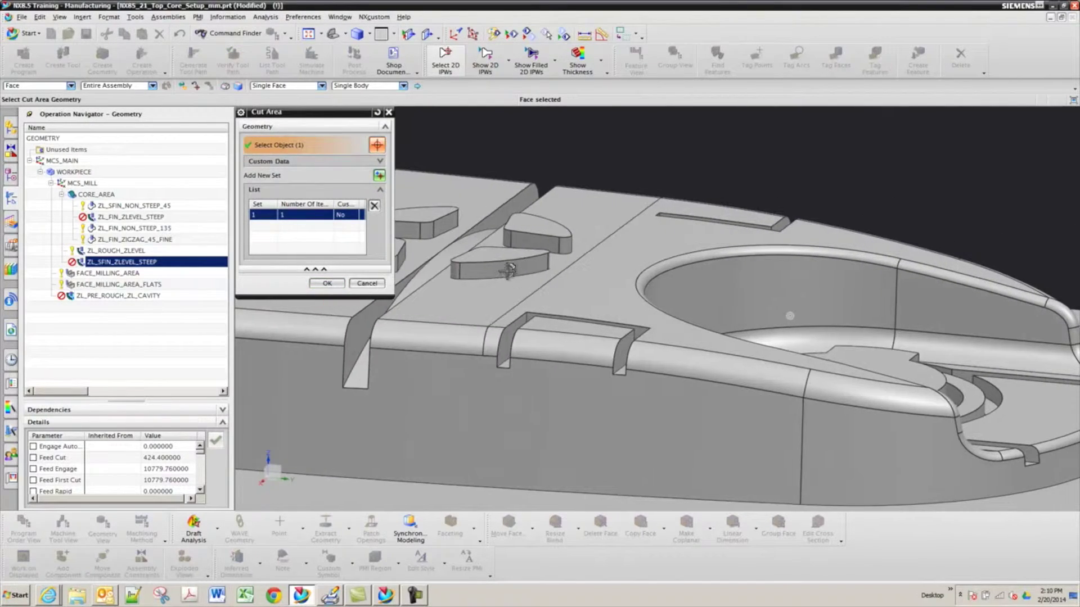
pyautogui.click(495, 269)
pyautogui.moveTo(506, 281); pyautogui.dragTo(581, 218, button='middle')
pyautogui.click(566, 198)
pyautogui.moveTo(655, 339); pyautogui.dragTo(520, 264, button='middle')
pyautogui.click(760, 201)
pyautogui.click(327, 283)
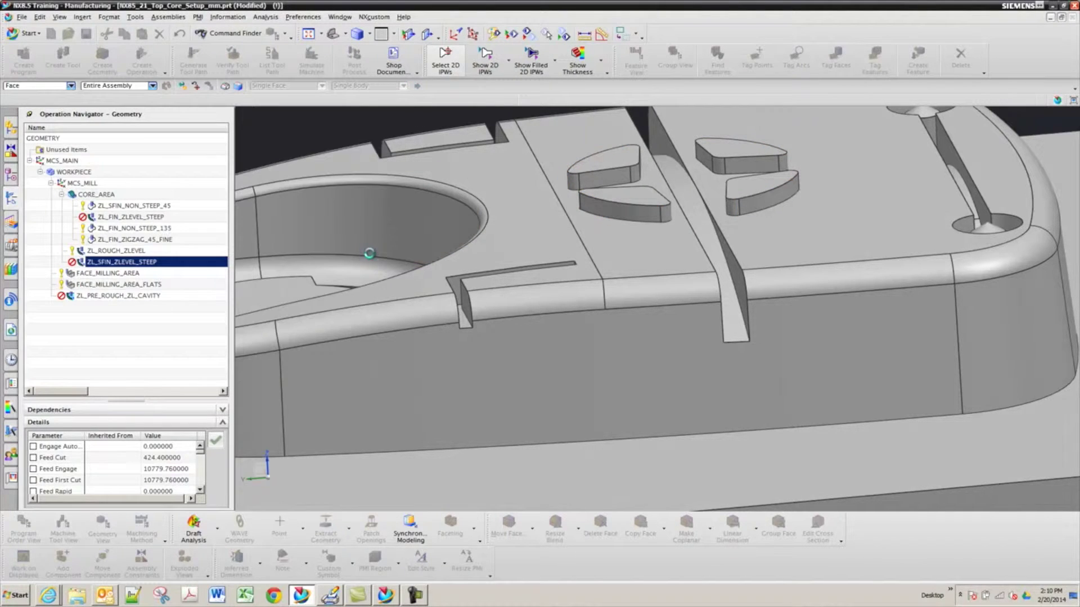
# Open the cut levels of ZL_SFIN_ZLEVEL_STEEP and set the range type to Automatic.
pyautogui.scroll(-1, 665, 262)
pyautogui.moveTo(665, 262); pyautogui.dragTo(798, 418, button='middle')
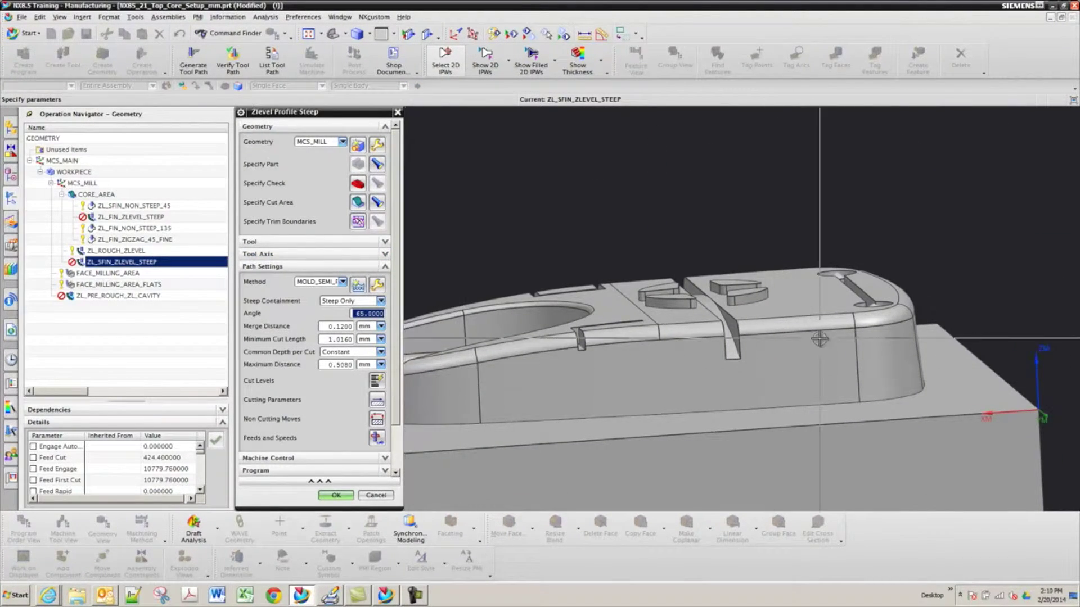
pyautogui.click(377, 380)
pyautogui.moveTo(576, 355)
pyautogui.mouseDown(button='middle')
pyautogui.moveTo(689, 364)
pyautogui.moveTo(678, 264)
pyautogui.mouseUp(button='middle')
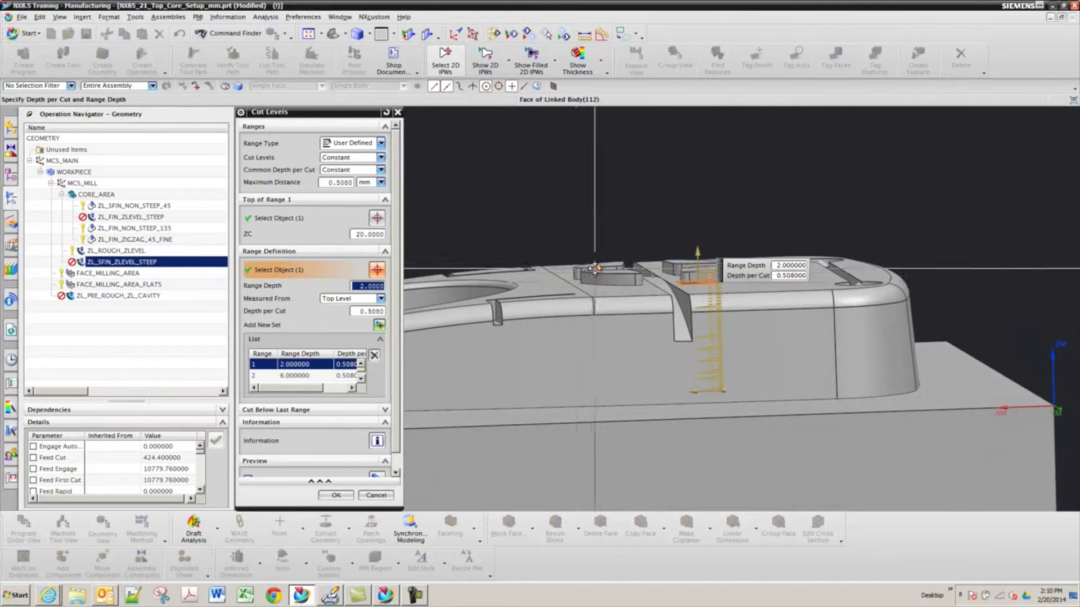
pyautogui.click(363, 142)
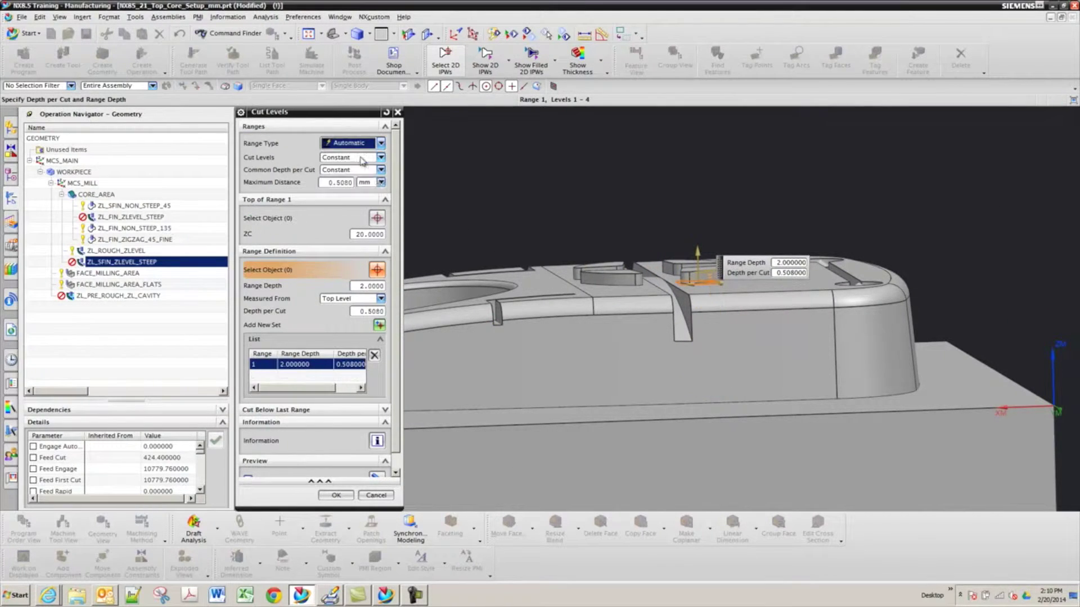
# Set the depth per cut of the raised pads' cut-level range to 0.05 mm.
pyautogui.scroll(5, 525, 229)
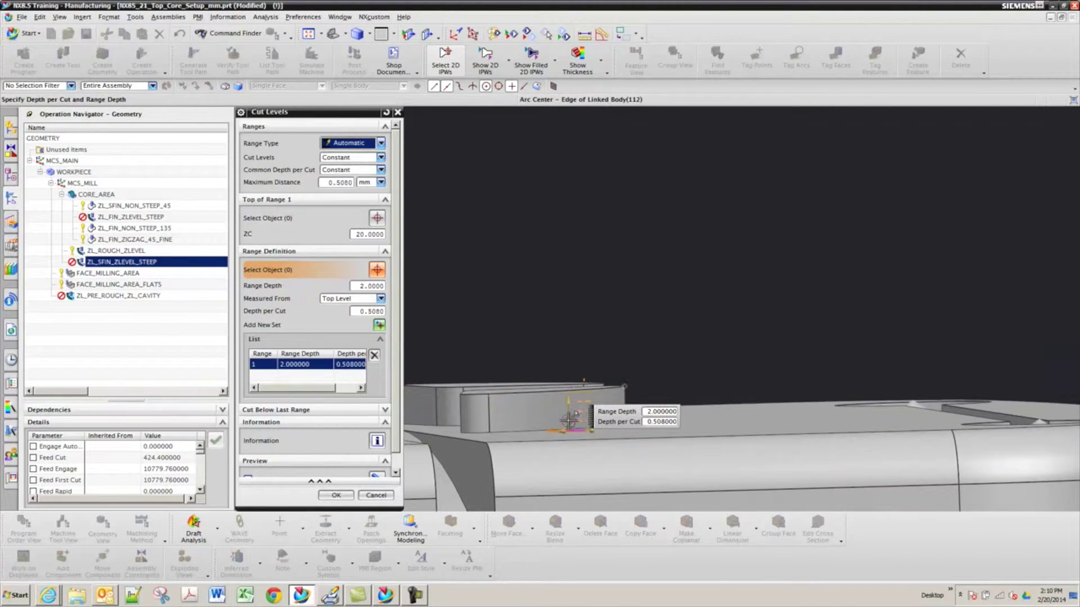
pyautogui.scroll(-3, 530, 427)
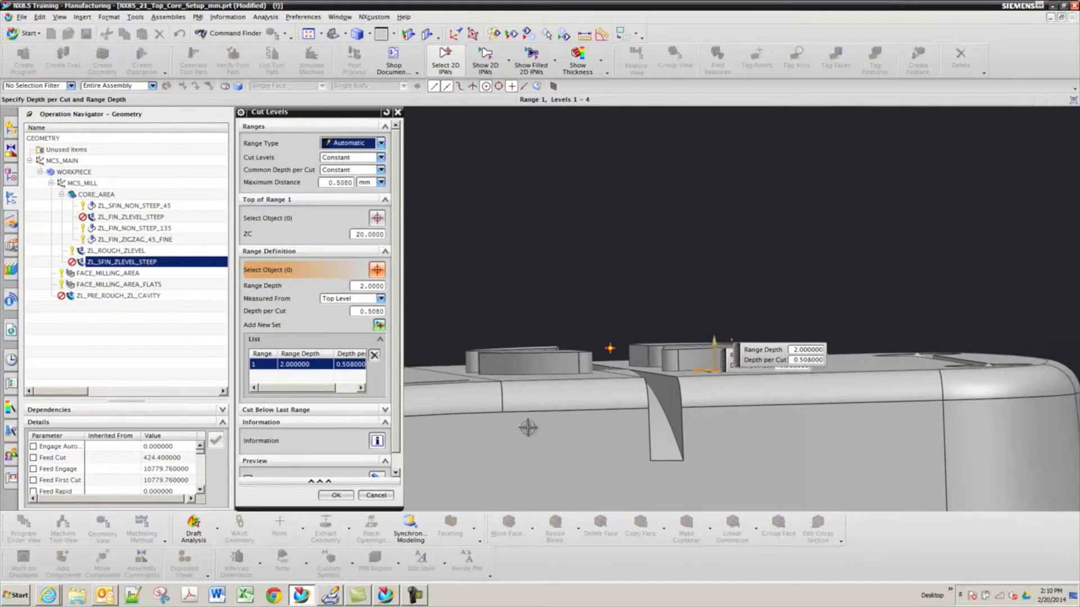
pyautogui.click(360, 311)
pyautogui.write('0.05')
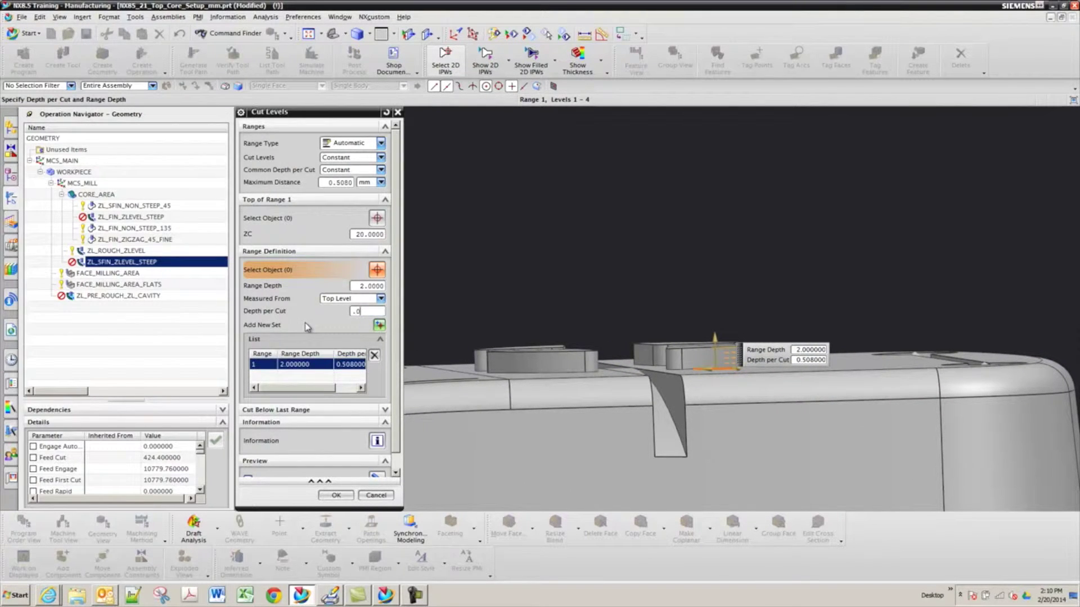
pyautogui.press('Return')
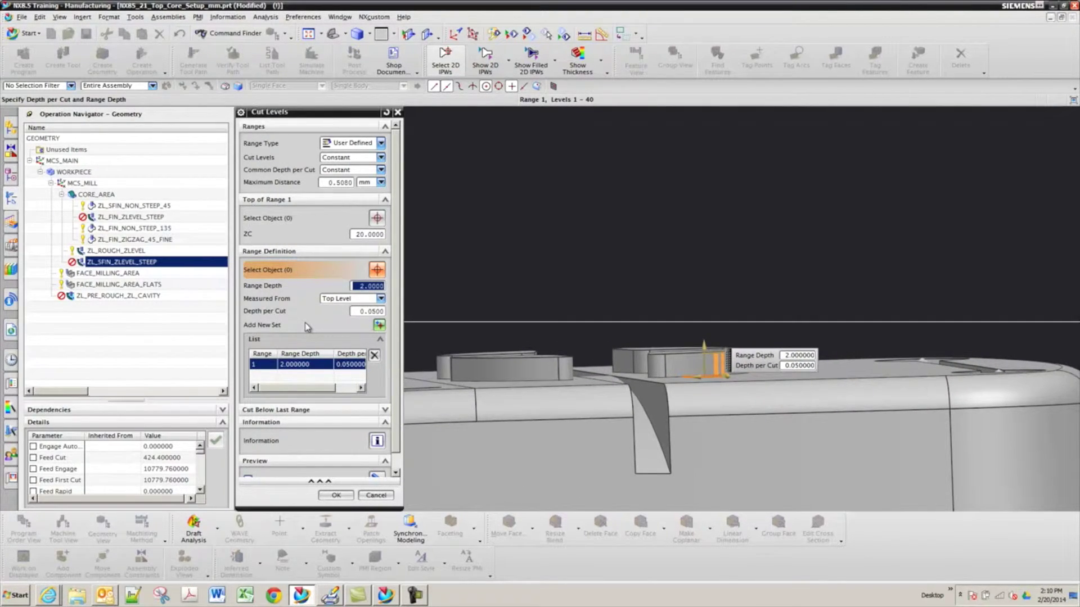
# Set the depth per cut of the raised pads' cut-level range to 0.1 mm and accept the cut levels.
pyautogui.click(354, 312)
pyautogui.press('BackSpace')
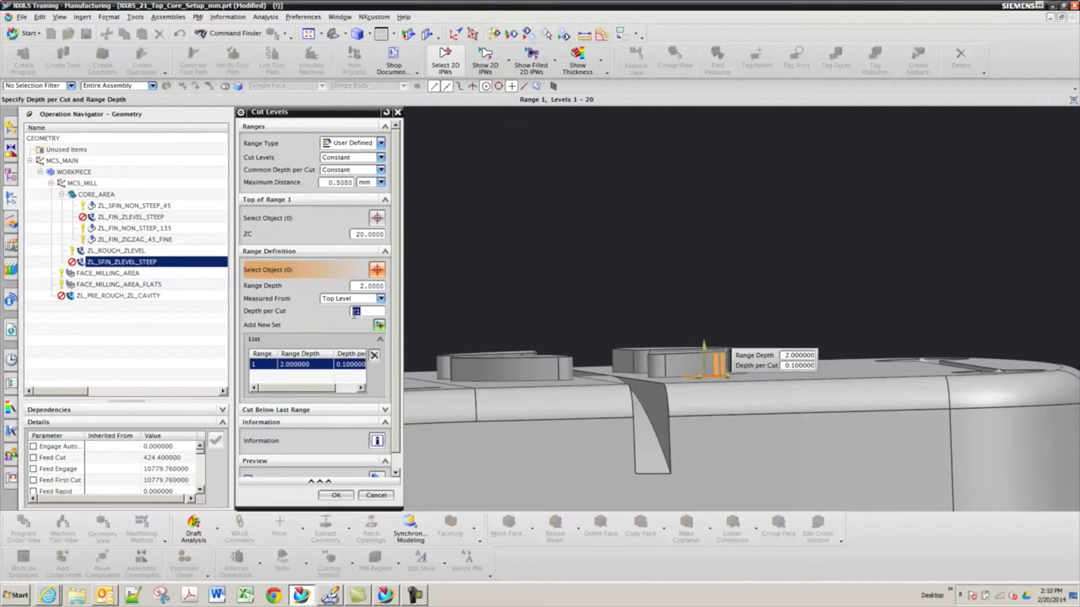
pyautogui.scroll(3, 743, 397)
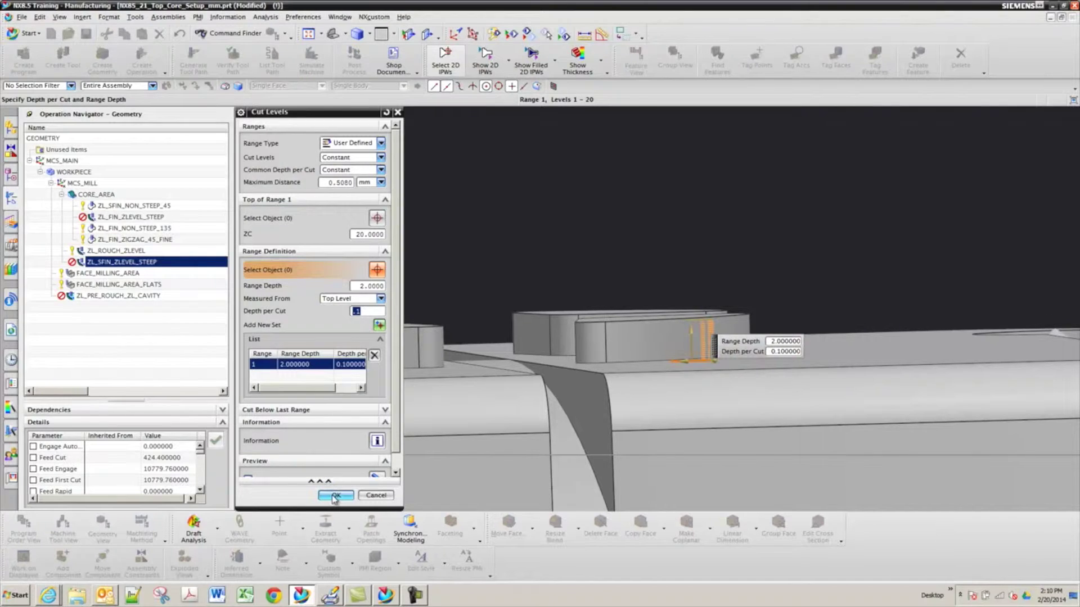
pyautogui.click(335, 496)
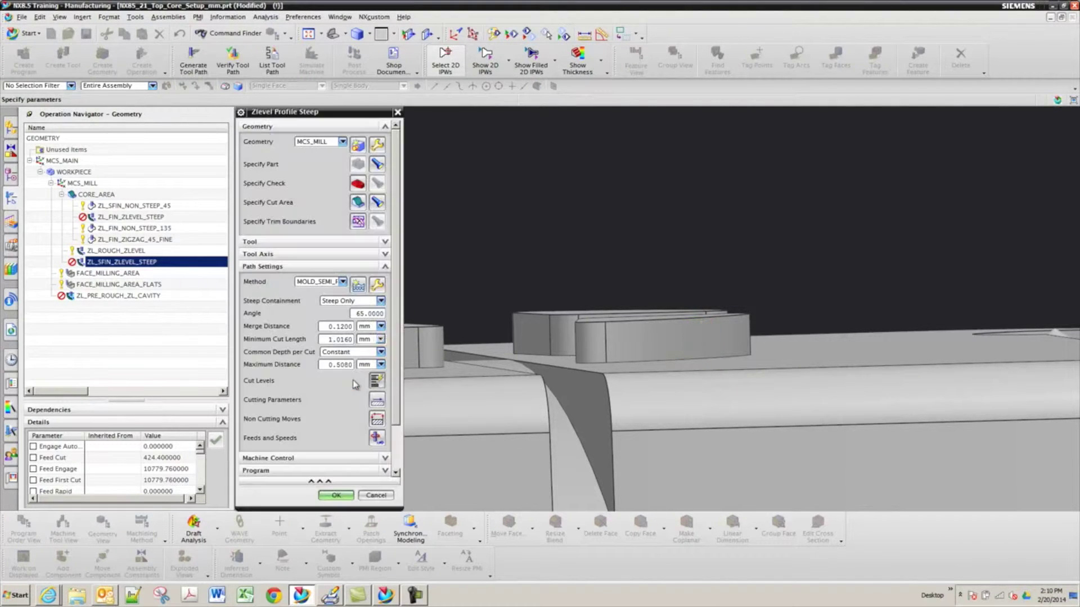
# Generate the tool path of ZL_SFIN_ZLEVEL_STEEP and accept the operation.
pyautogui.scroll(-3, 314, 433)
pyautogui.click(286, 463)
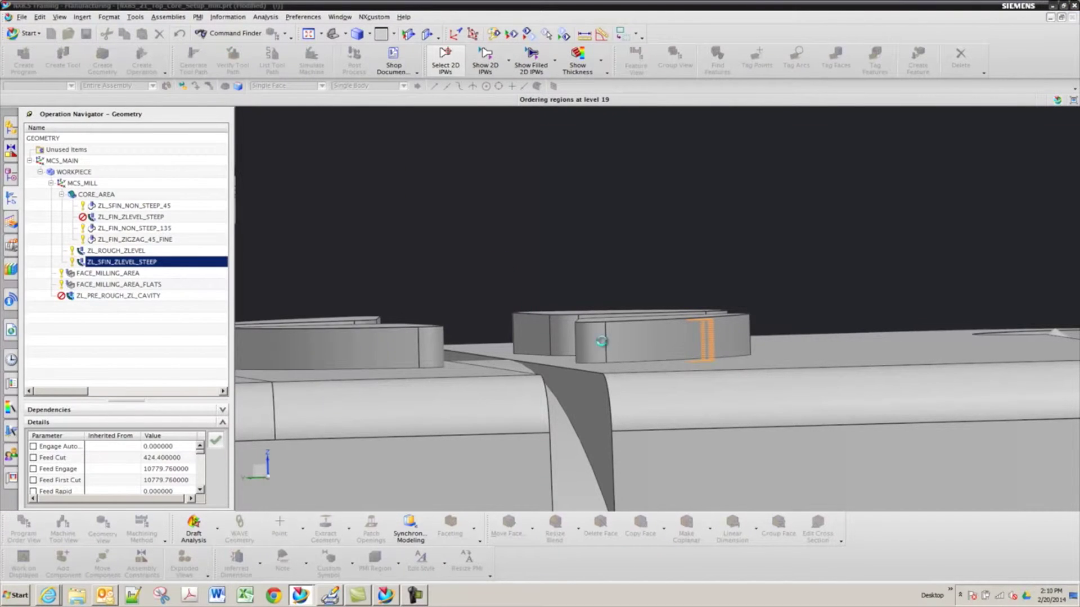
pyautogui.scroll(-3, 590, 328)
pyautogui.moveTo(569, 315); pyautogui.dragTo(568, 321, button='middle')
pyautogui.scroll(5, 568, 321)
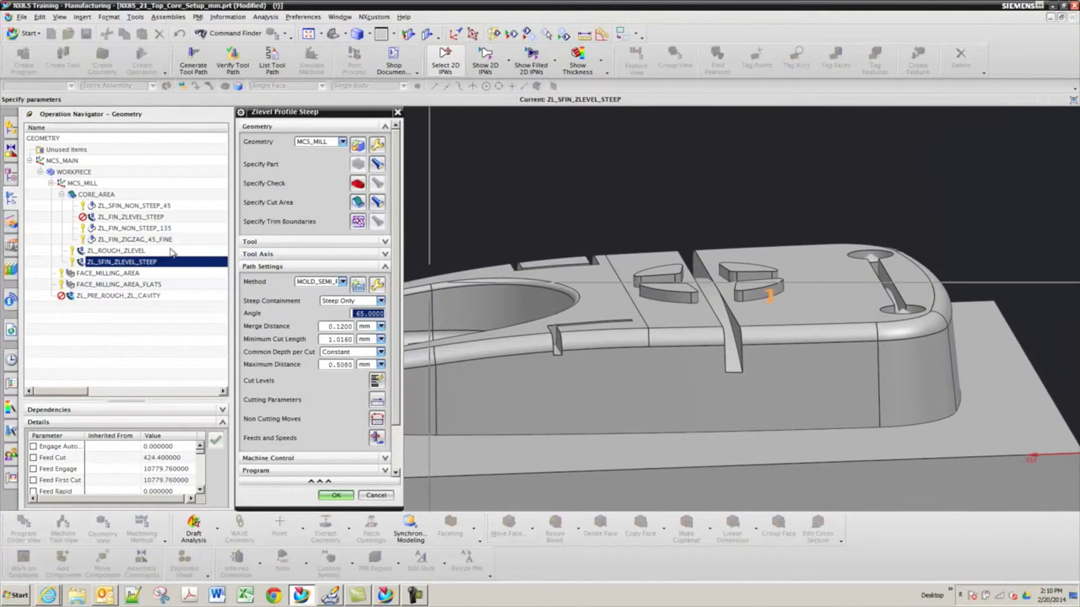
pyautogui.click(336, 498)
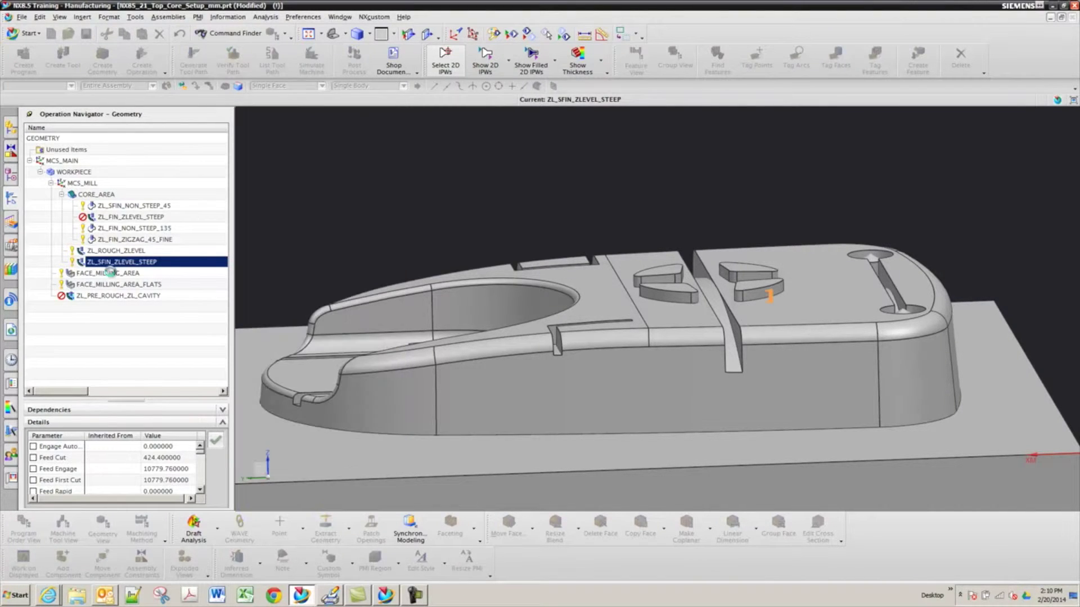
# In the program order view, move ZL_SFIN_ZLEVEL_STEEP directly after ZL_PRE_ROUGH_ZL_CAVITY and regenerate its tool path.
pyautogui.rightClick(38, 237)
pyautogui.click(49, 246)
pyautogui.moveTo(78, 262); pyautogui.dragTo(86, 184)
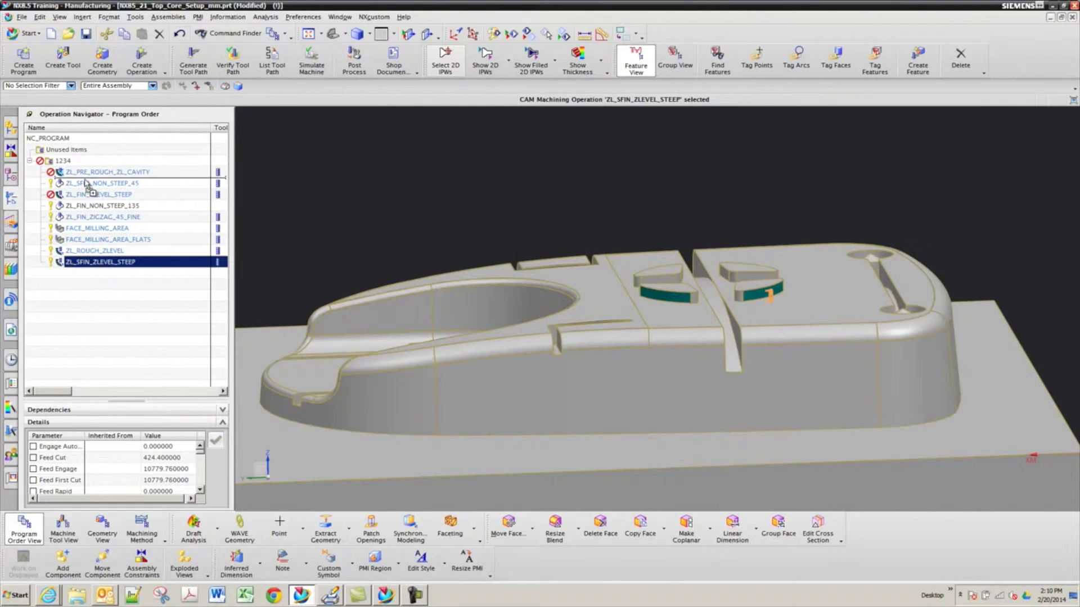
pyautogui.moveTo(108, 223); pyautogui.dragTo(85, 185)
pyautogui.rightClick(82, 183)
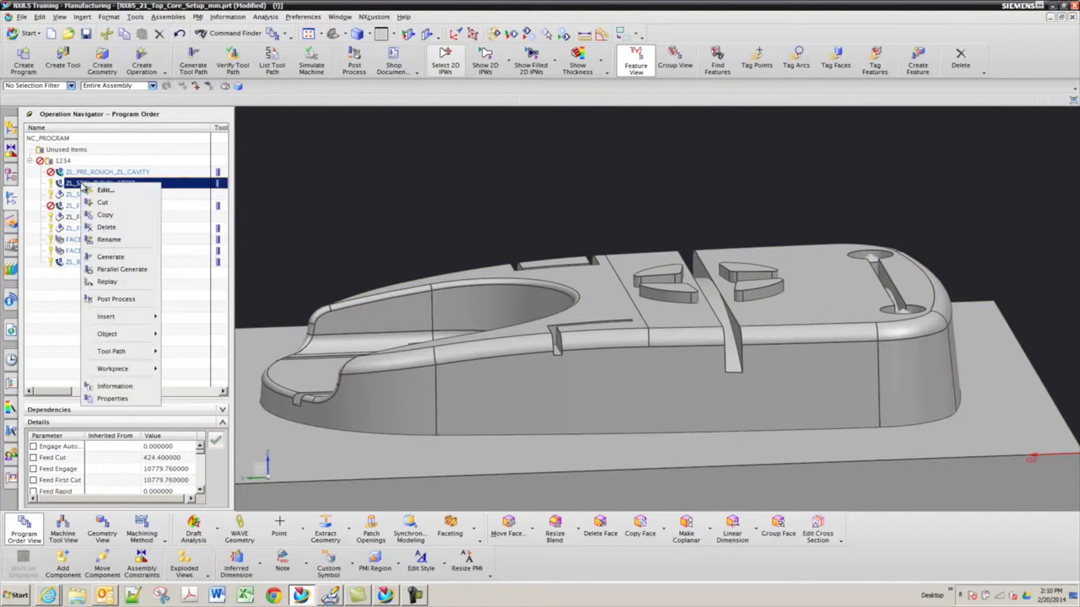
pyautogui.click(112, 258)
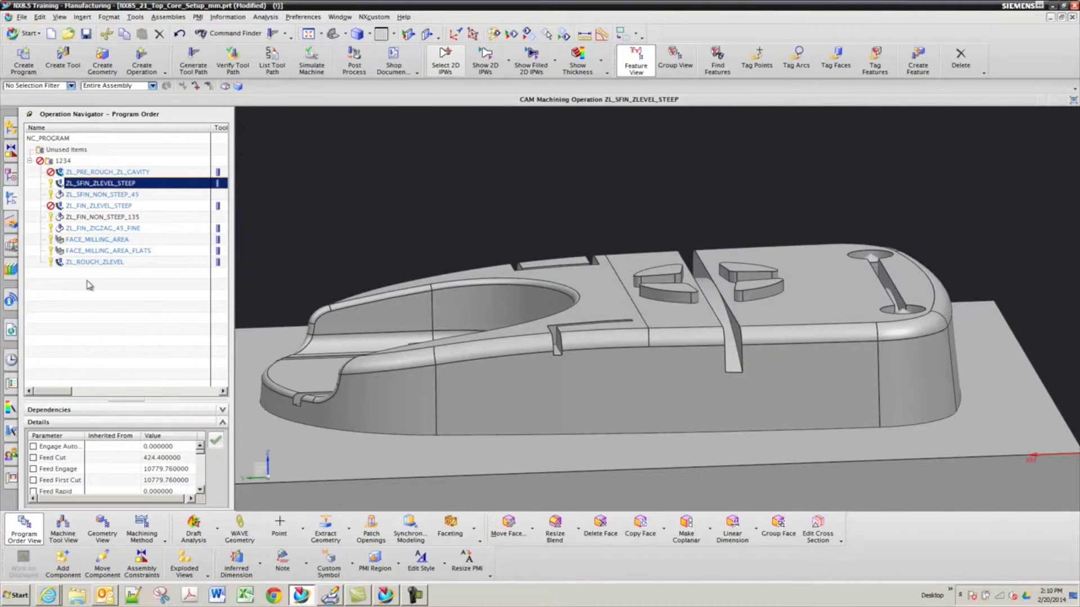
# In the machine tool view, expand POCKET_01 through POCKET_06 and examine the available tools, including the 1.5 mm ball mill and end mill.
pyautogui.click(70, 537)
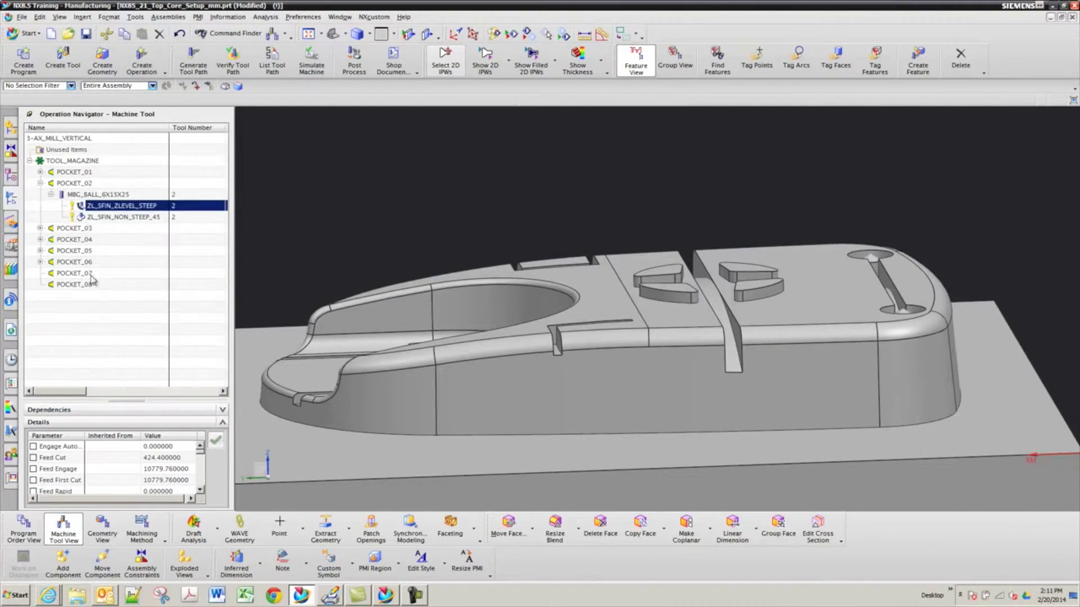
pyautogui.click(40, 172)
pyautogui.click(80, 183)
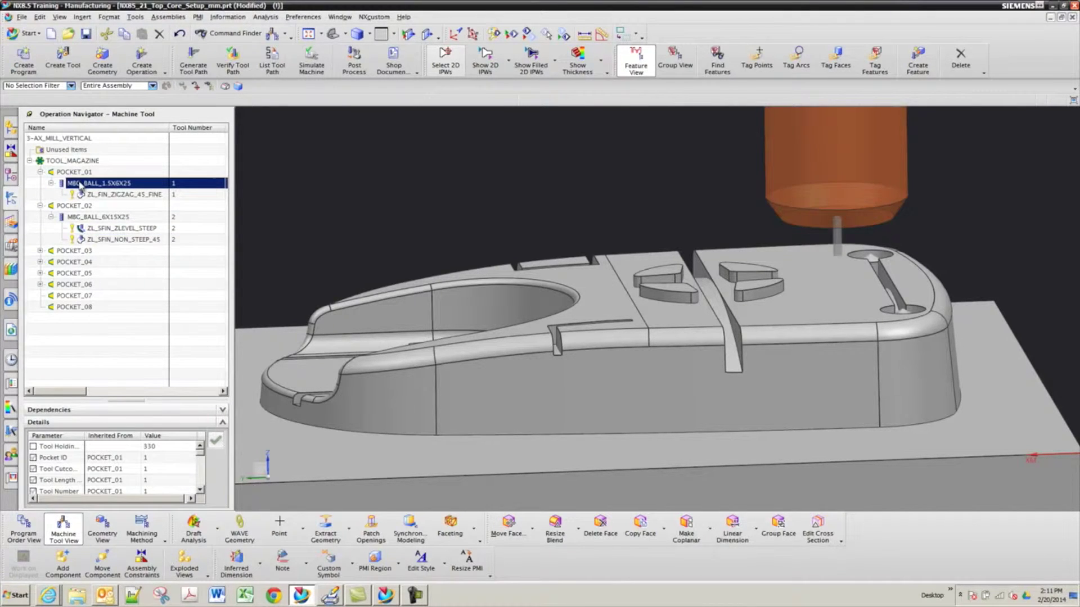
pyautogui.click(40, 250)
pyautogui.click(40, 295)
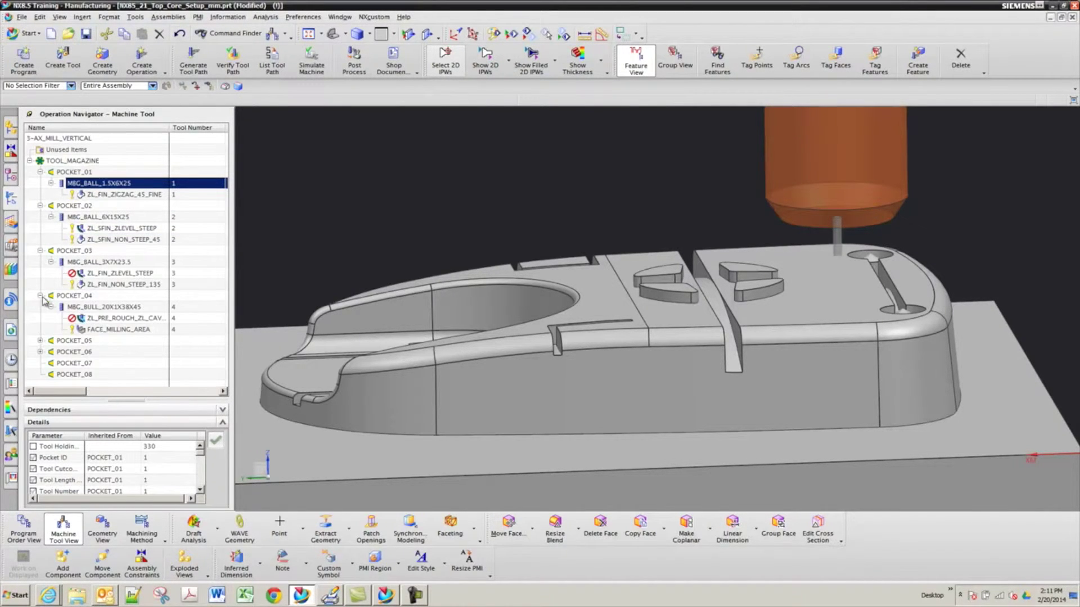
pyautogui.click(40, 341)
pyautogui.scroll(-1, 42, 348)
pyautogui.click(40, 353)
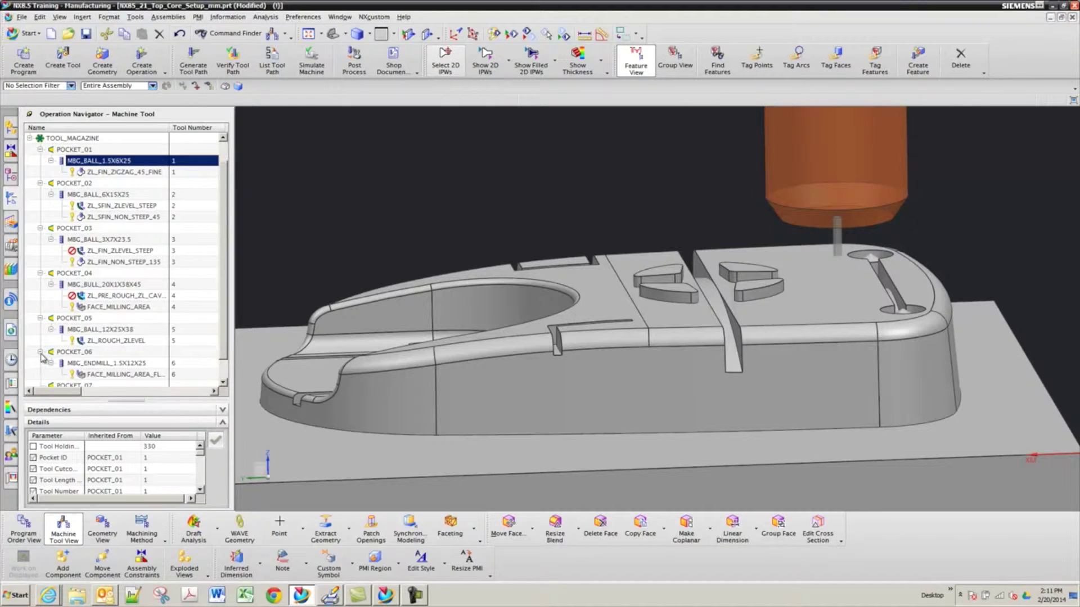
pyautogui.click(90, 364)
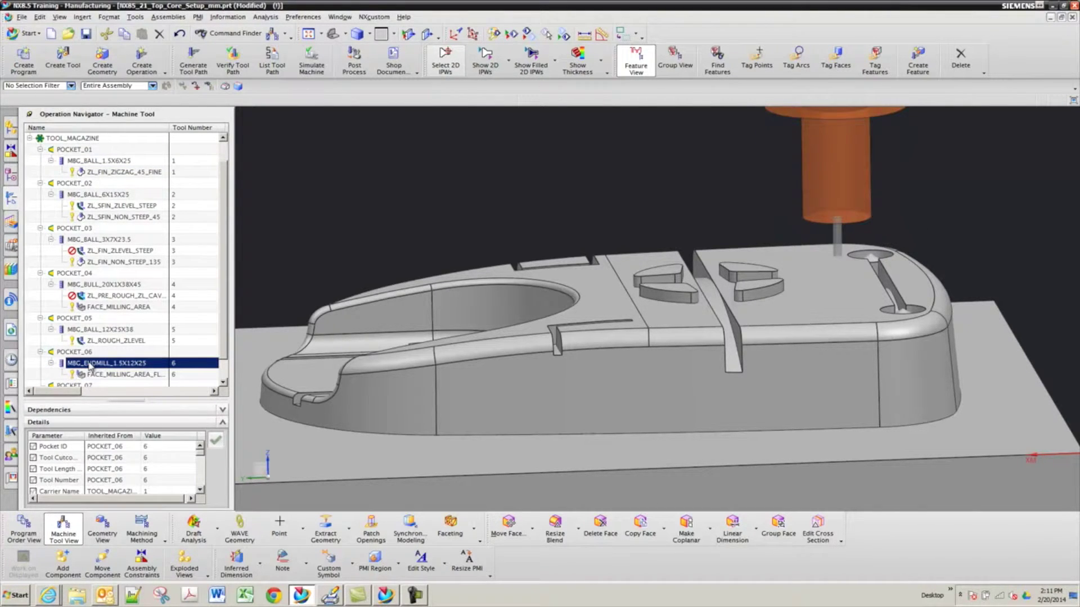
# Reassign ZL_SFIN_ZLEVEL_STEEP to the MBG_ENDMILL_1.5X12X25 tool in POCKET_06 and regenerate its tool path.
pyautogui.click(113, 205)
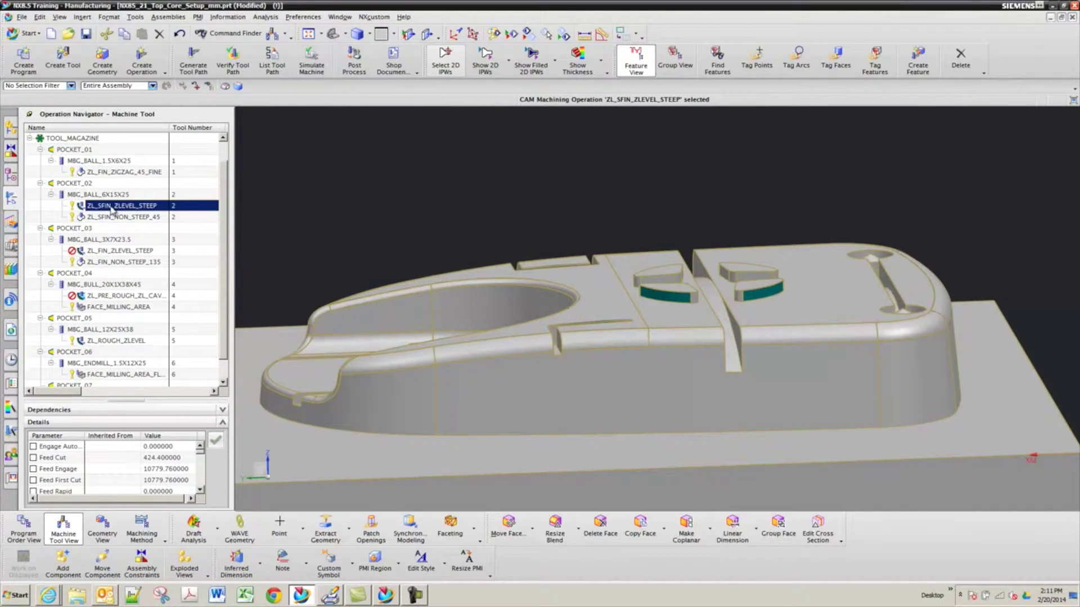
pyautogui.moveTo(110, 208); pyautogui.dragTo(104, 375)
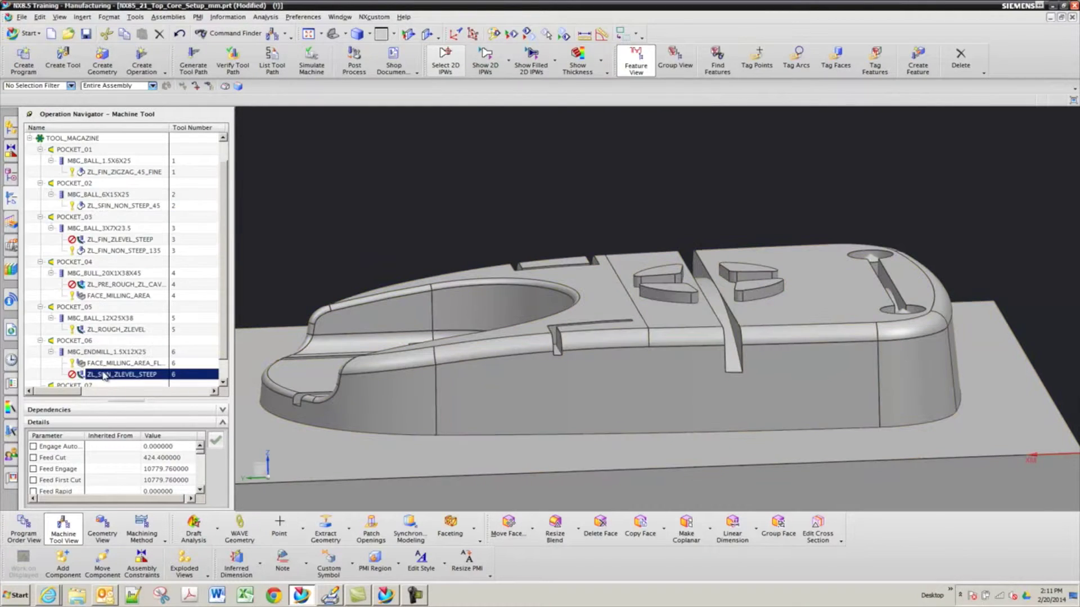
pyautogui.rightClick(104, 375)
pyautogui.click(133, 223)
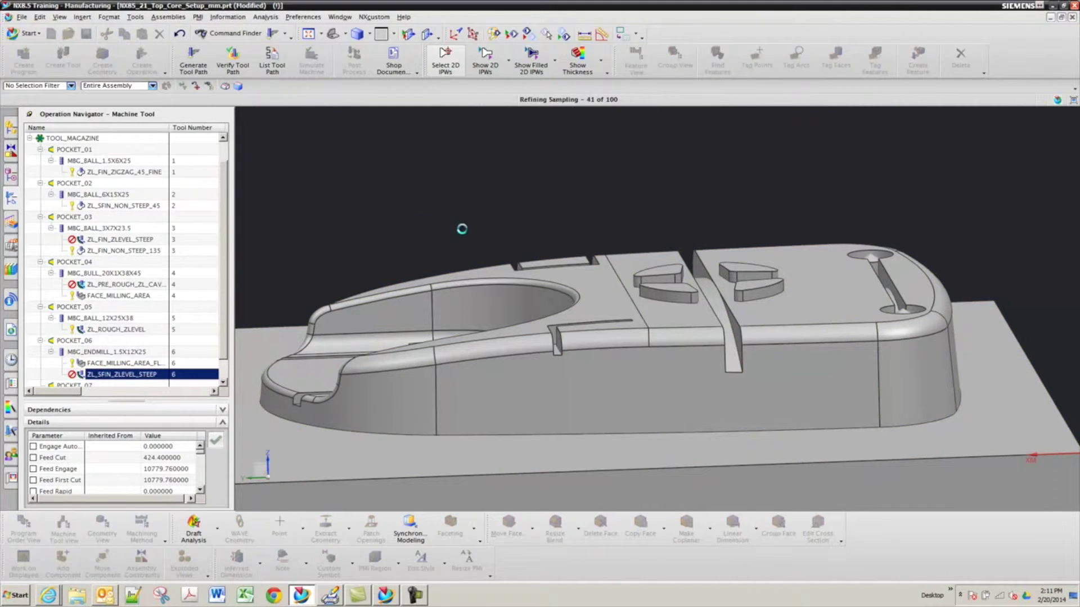
pyautogui.scroll(8, 471, 219)
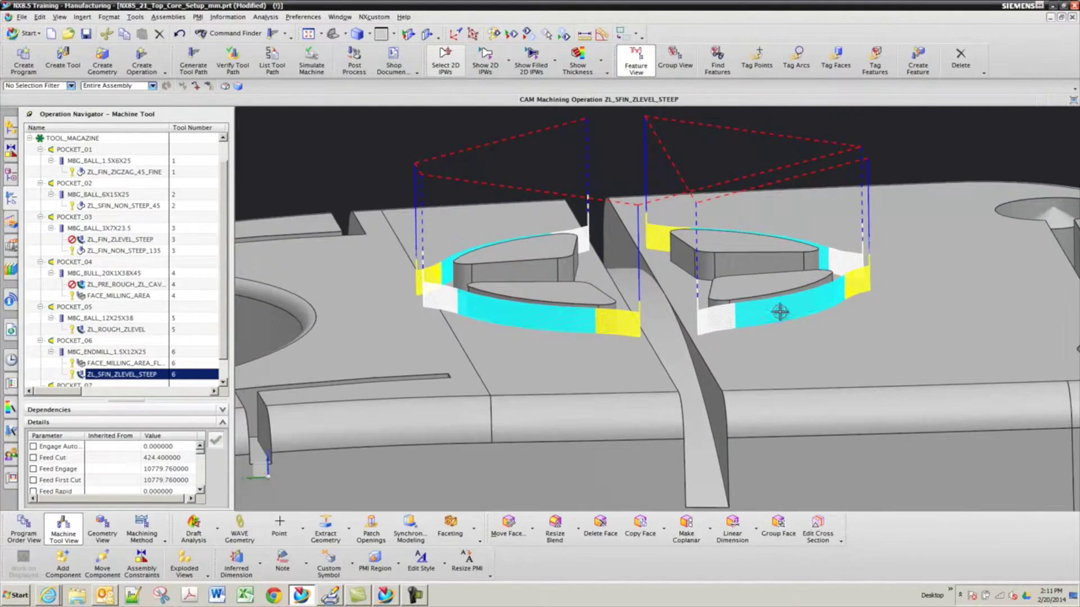
pyautogui.scroll(1, 561, 321)
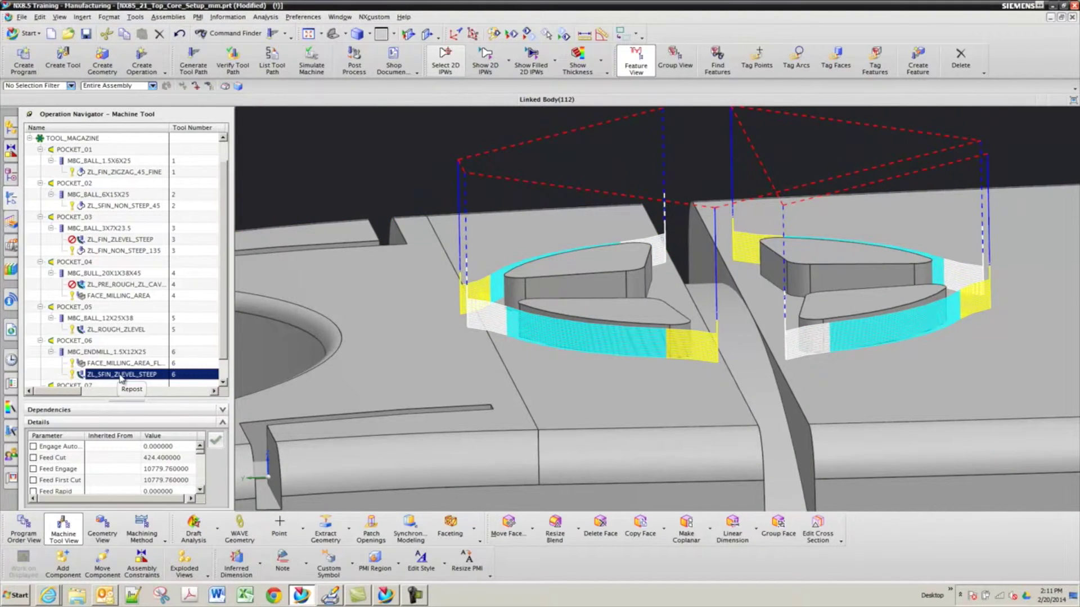
# Set the merge distance of ZL_SFIN_ZLEVEL_STEEP to 30 mm, regenerate the tool path and accept the operation.
pyautogui.doubleClick(120, 375)
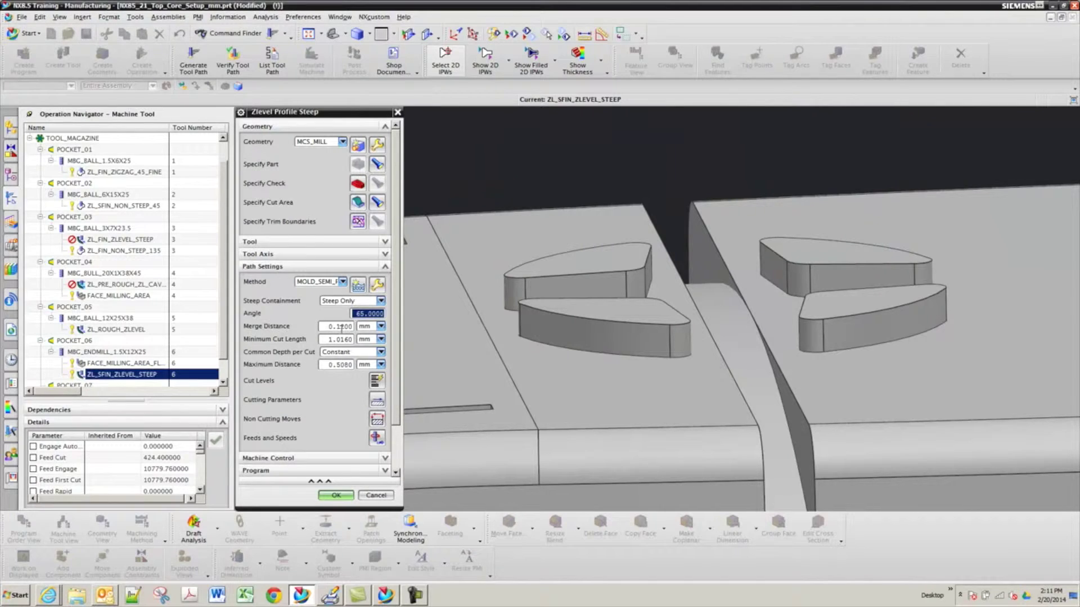
pyautogui.doubleClick(341, 327)
pyautogui.write('30')
pyautogui.scroll(-3, 303, 393)
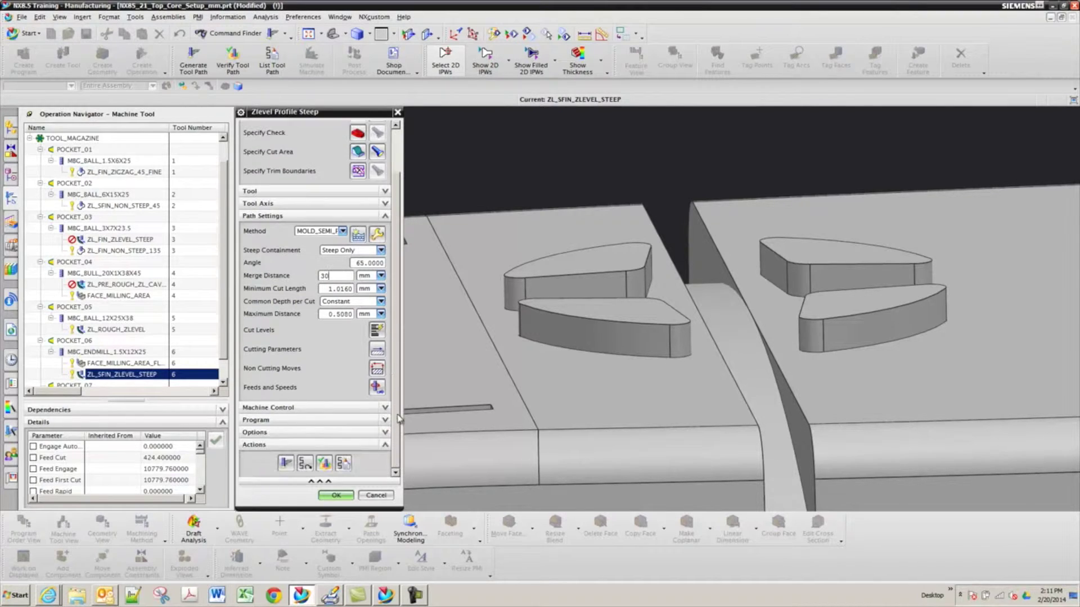
pyautogui.click(286, 463)
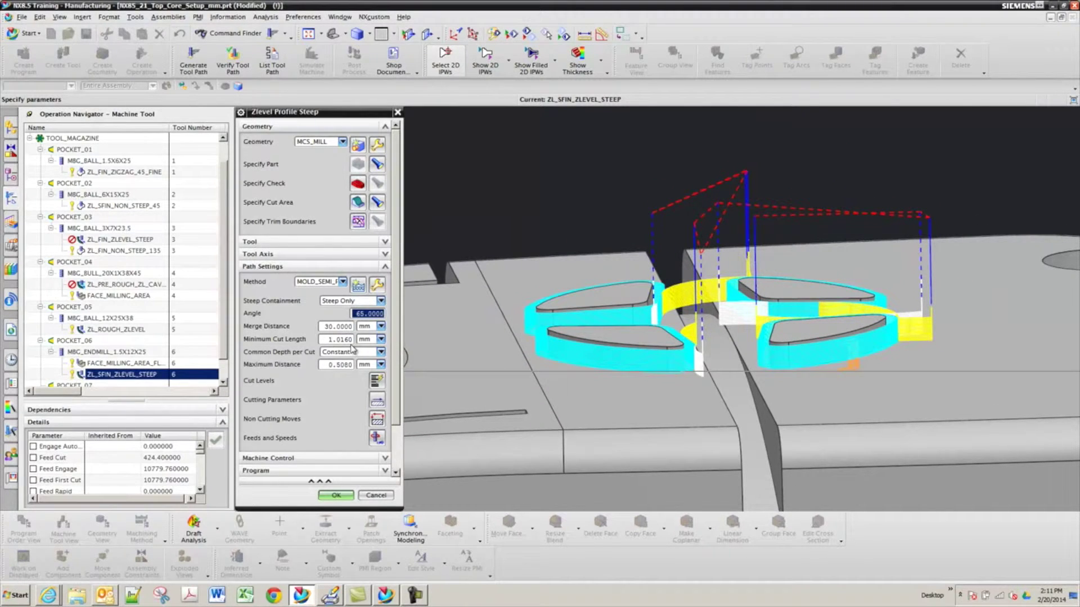
pyautogui.click(336, 496)
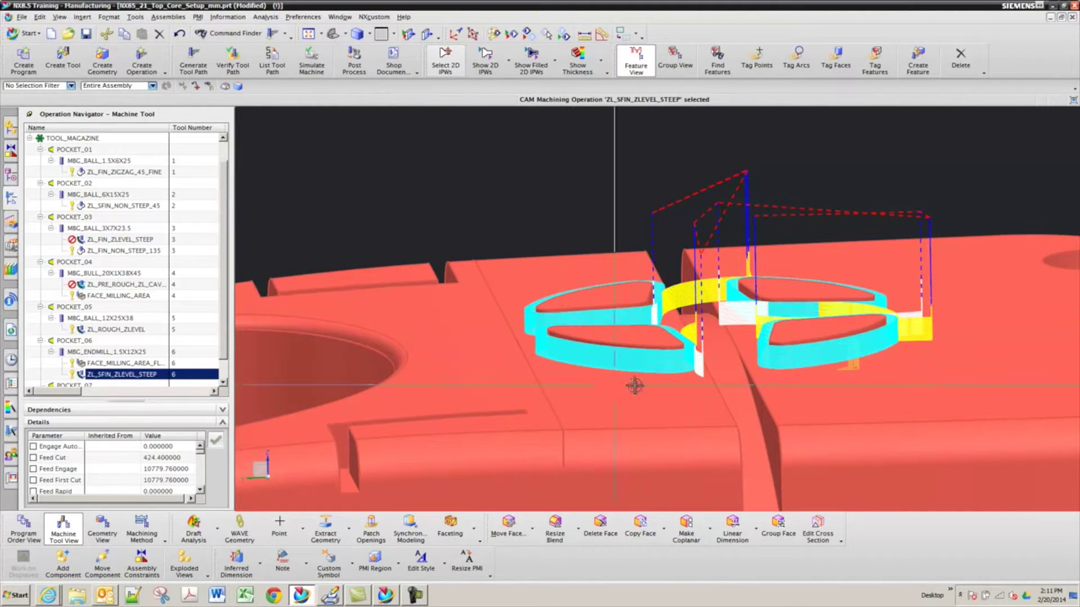
# Open the MBG_BULL_20X1X38X45 tool and raise its preview above the core's top to compare its size with the raised pads.
pyautogui.click(113, 273)
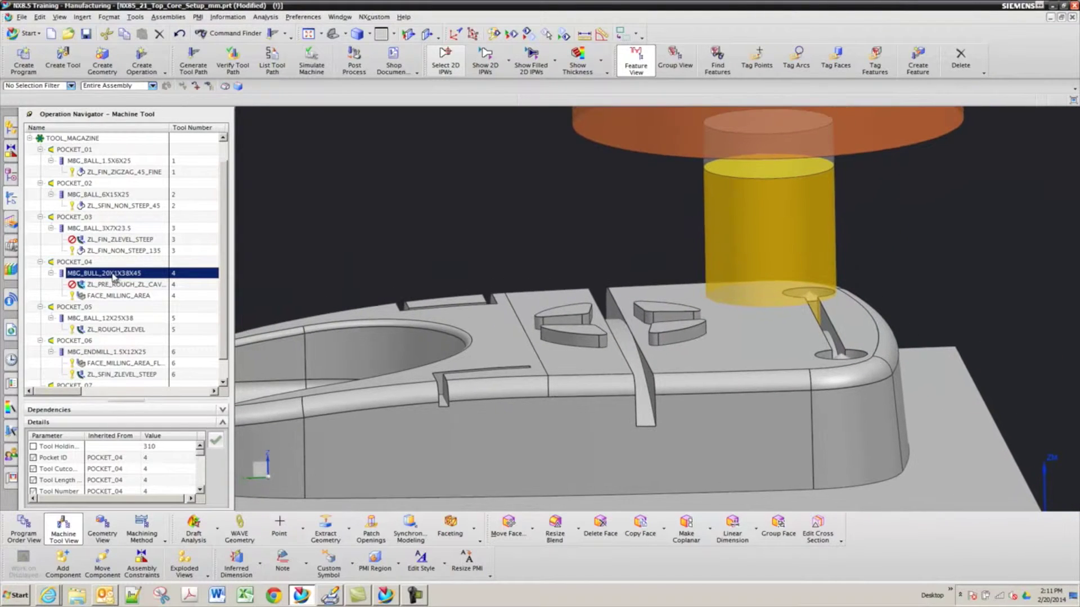
pyautogui.doubleClick(113, 274)
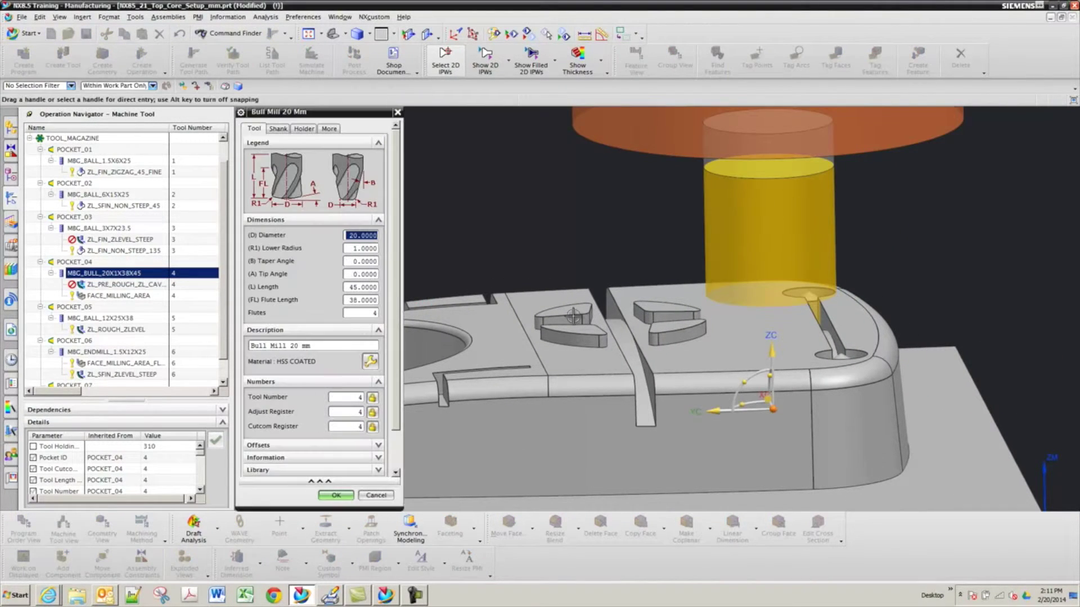
pyautogui.moveTo(771, 309); pyautogui.dragTo(771, 201)
pyautogui.scroll(1, 538, 235)
pyautogui.click(341, 496)
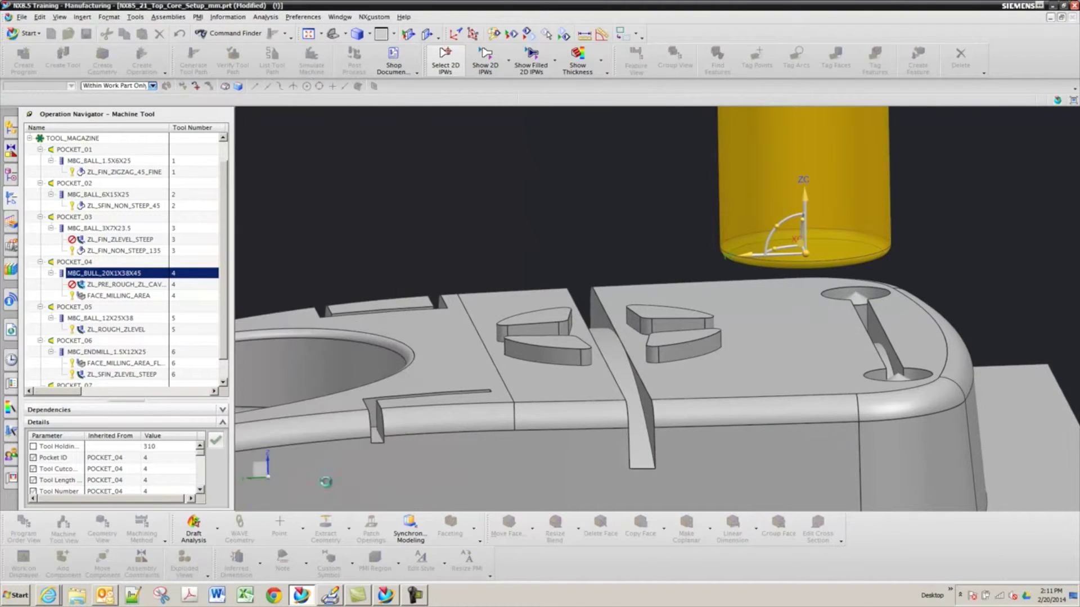
# Edit the MBG_ENDMILL_1.5X12X25 tool, place its preview on the core's top face and set the diameter to 3 mm.
pyautogui.doubleClick(98, 352)
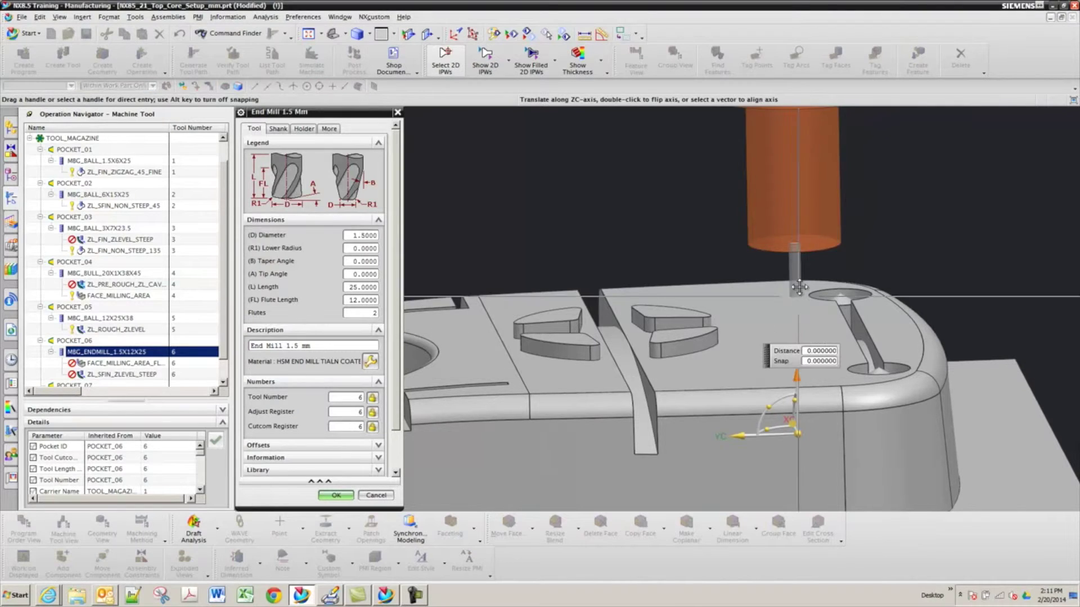
pyautogui.scroll(3, 762, 292)
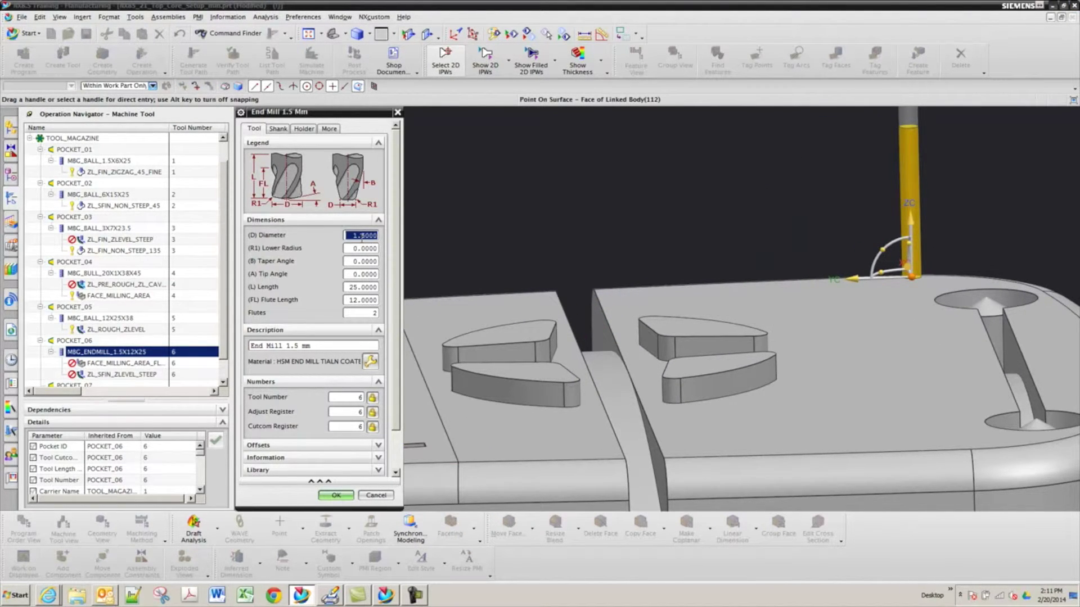
pyautogui.write('3')
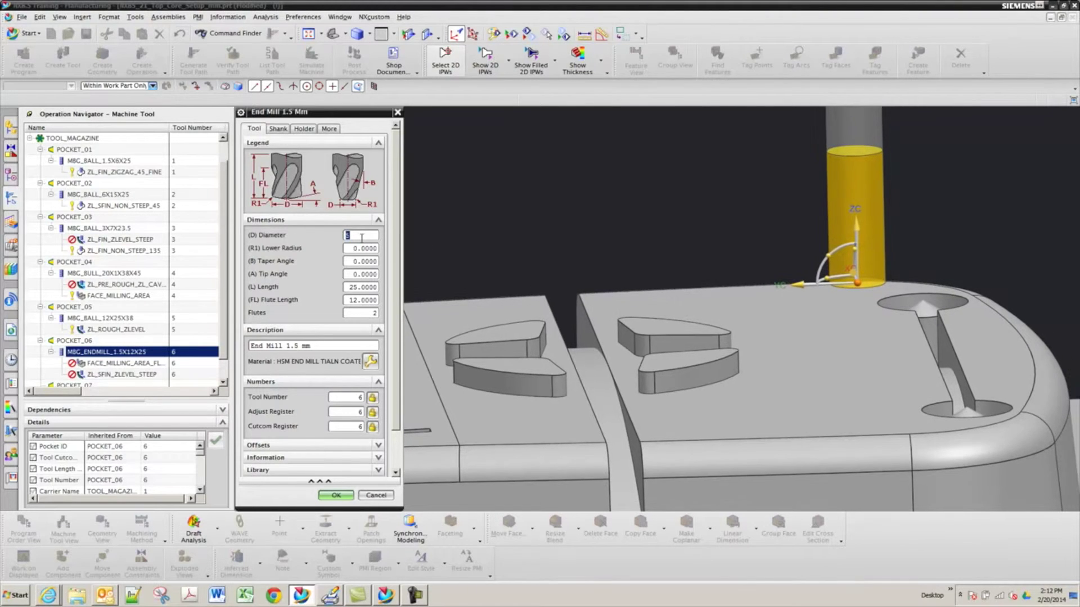
# Try diameters of 40, 35 and 20 mm for the end mill against the raised pads.
pyautogui.write('40')
pyautogui.press('Return')
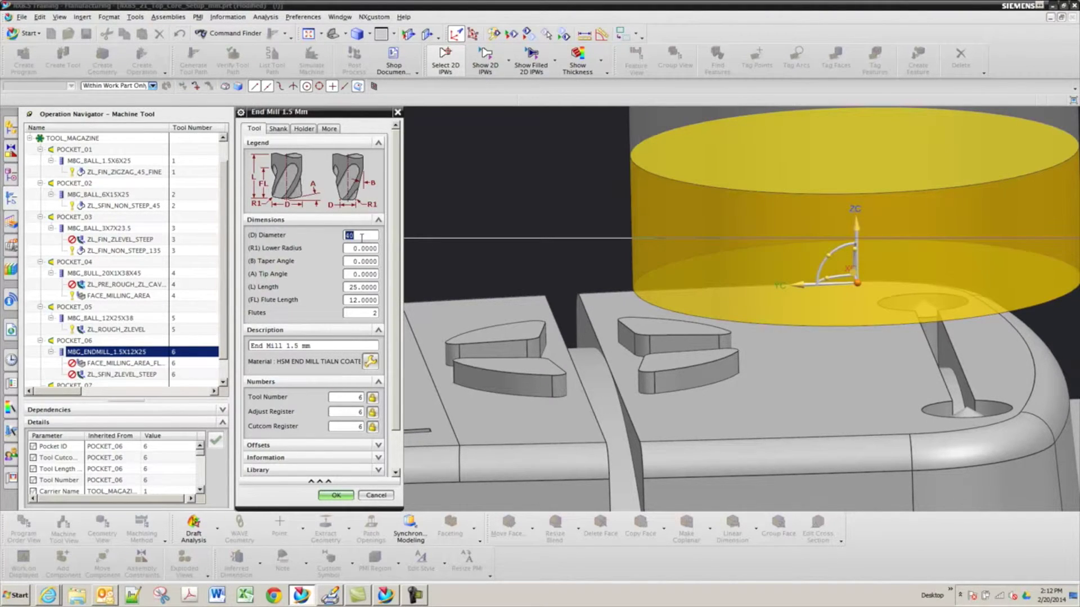
pyautogui.write('35')
pyautogui.press('Return')
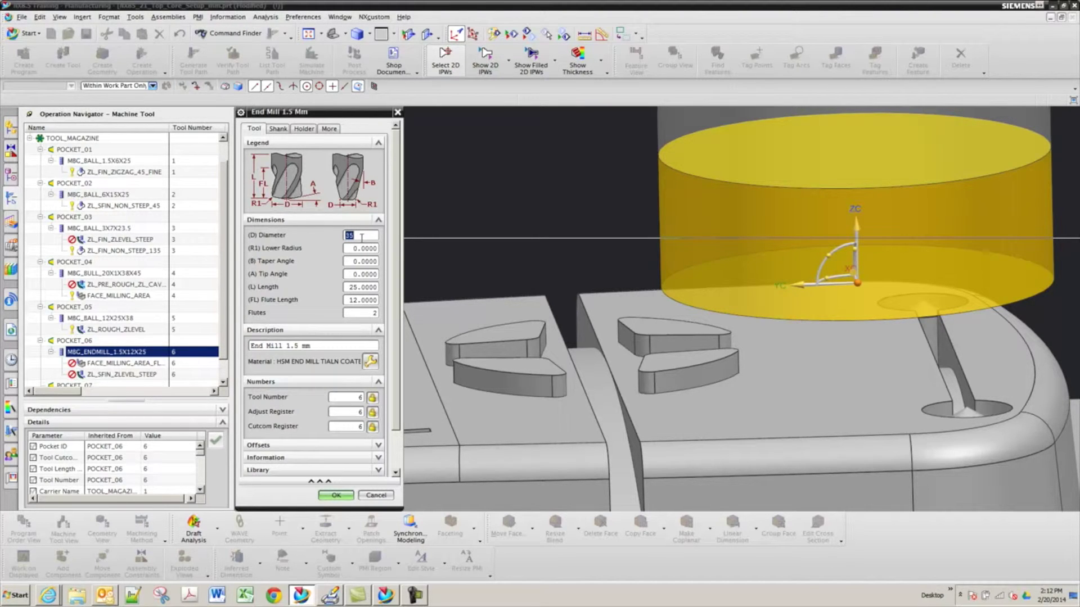
pyautogui.write('20')
pyautogui.press('Return')
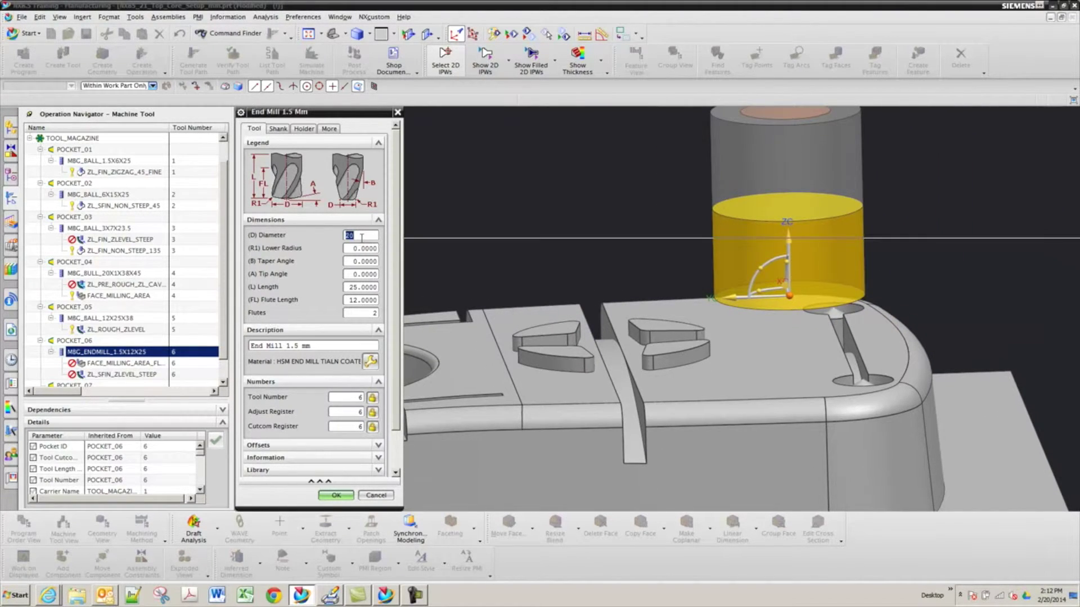
# Compare diameters of 15 and 10 mm for the end mill and settle on 15 mm.
pyautogui.write('15')
pyautogui.press('Return')
pyautogui.write('10')
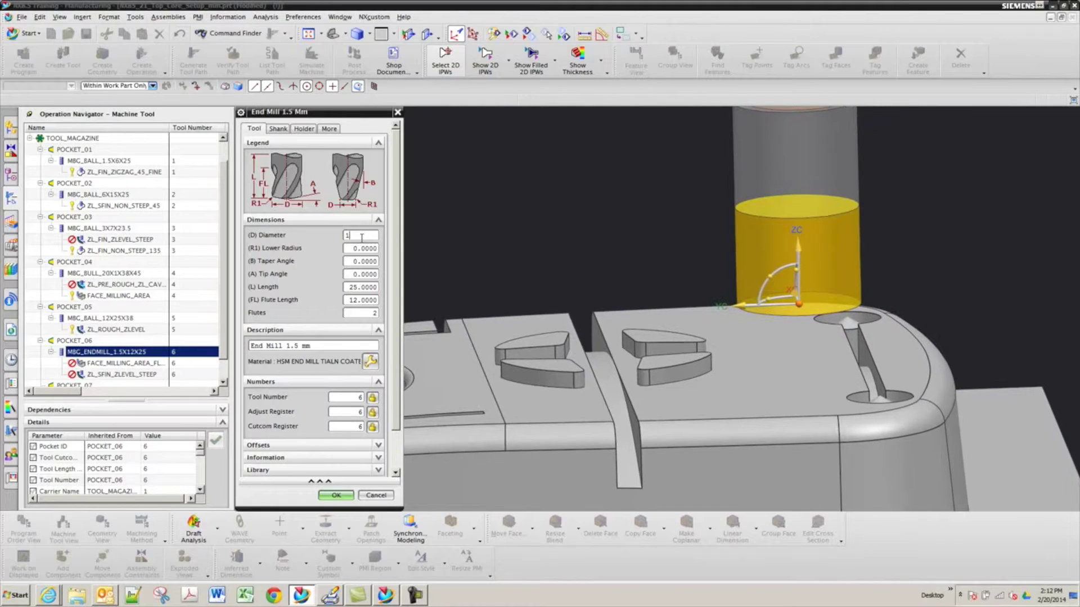
pyautogui.press('Return')
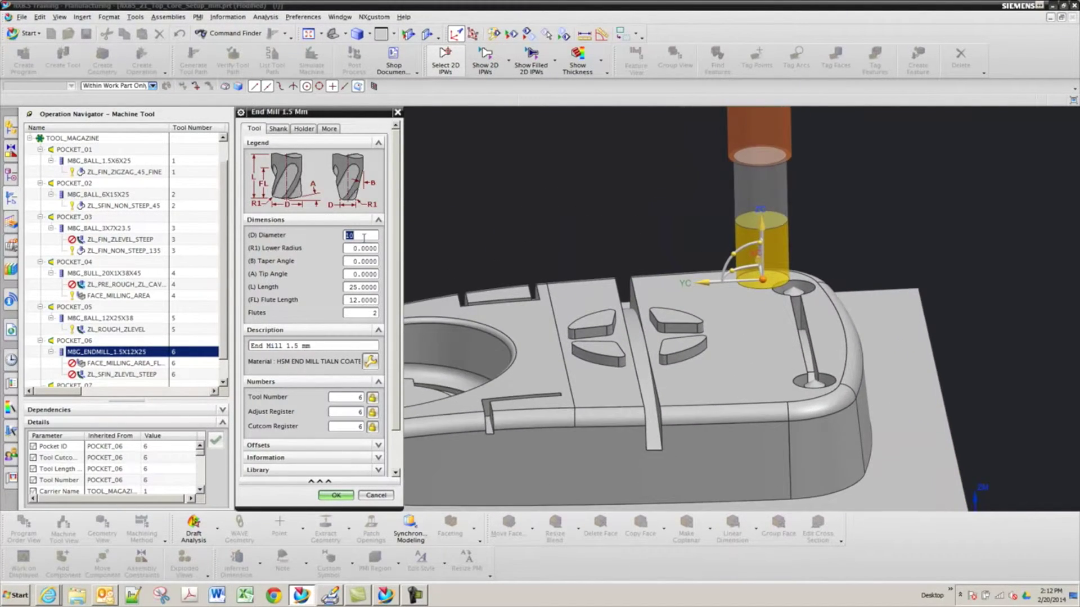
pyautogui.write('15')
pyautogui.press('Return')
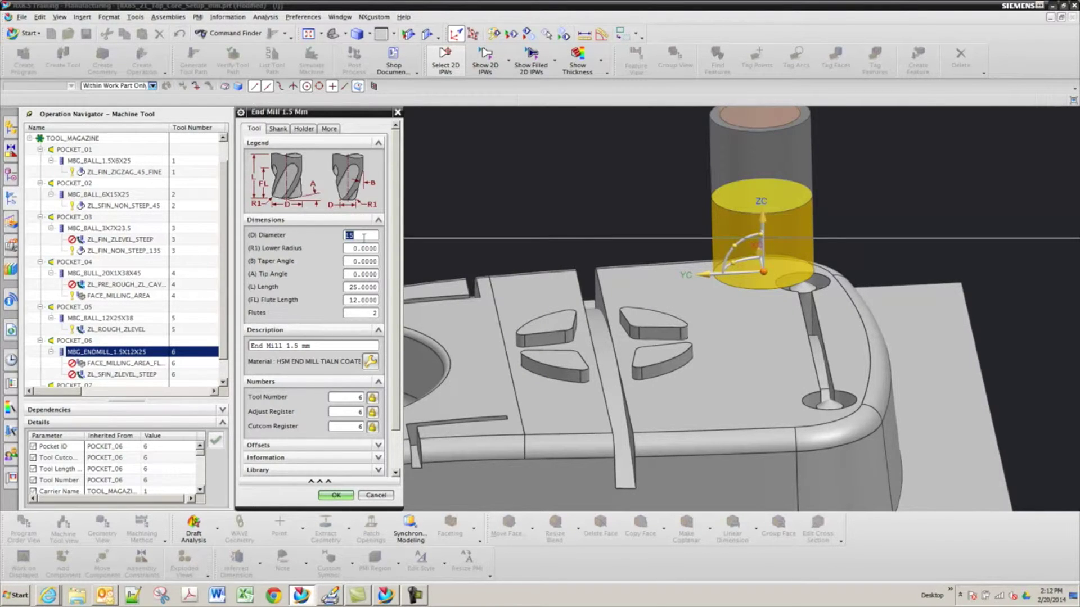
# Accept the end mill's edited parameters and keep the modification to the library tool.
pyautogui.click(332, 496)
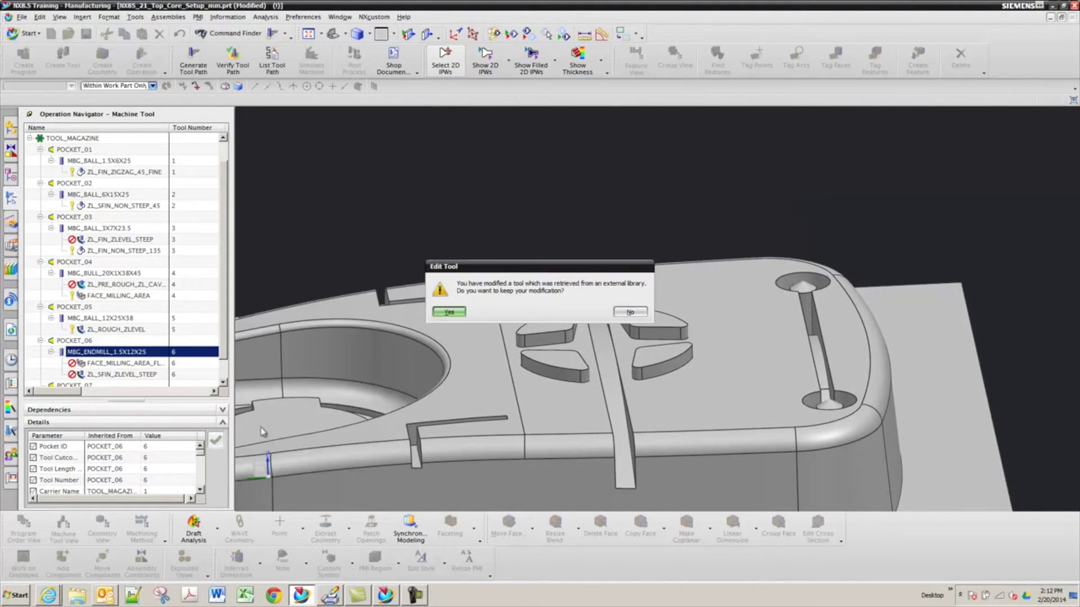
pyautogui.click(448, 312)
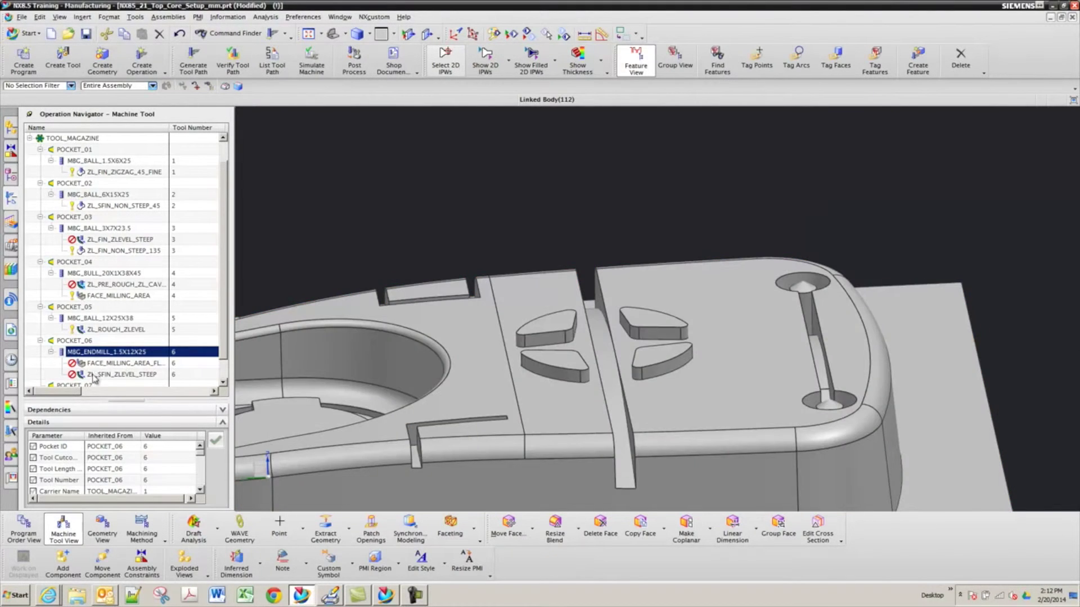
pyautogui.rightClick(96, 375)
pyautogui.click(134, 238)
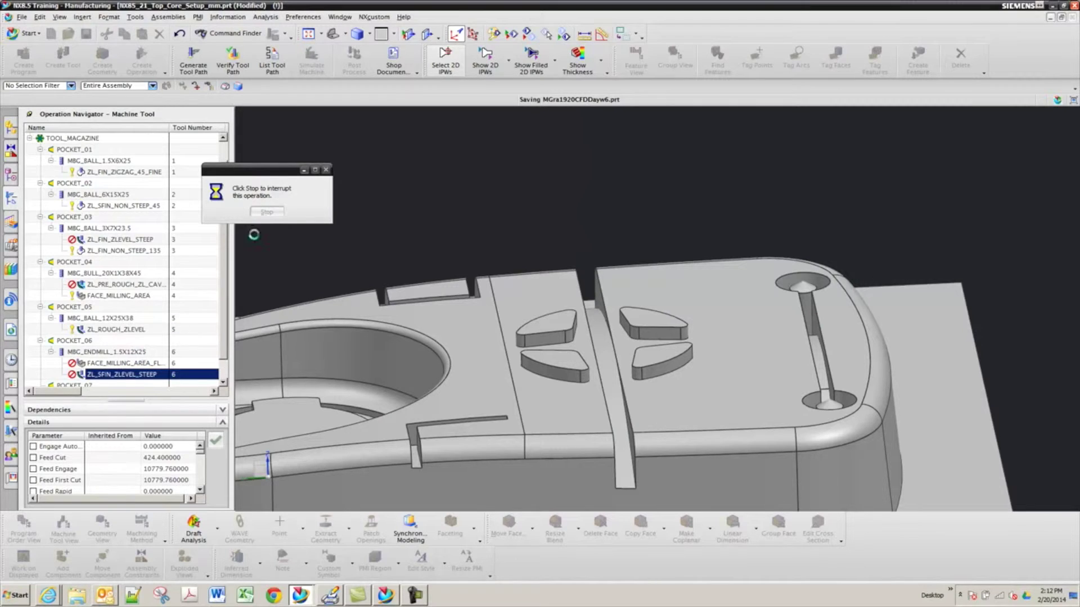
pyautogui.rightClick(131, 376)
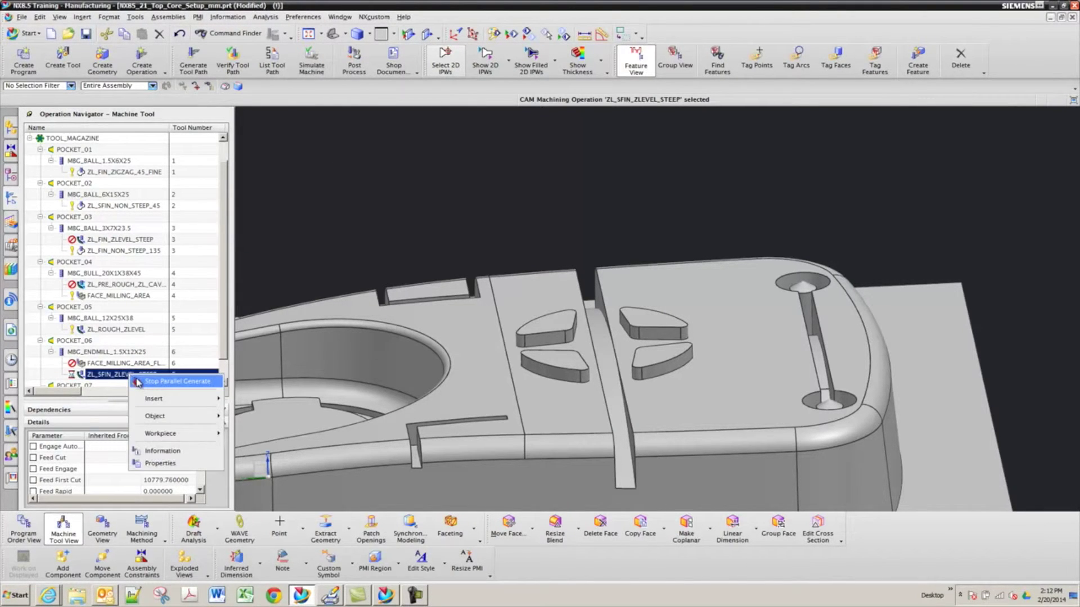
pyautogui.click(137, 382)
# Generate the ZL_SFIN_ZLEVEL_STEEP tool path and examine it around the raised pads.
pyautogui.rightClick(132, 375)
pyautogui.click(151, 225)
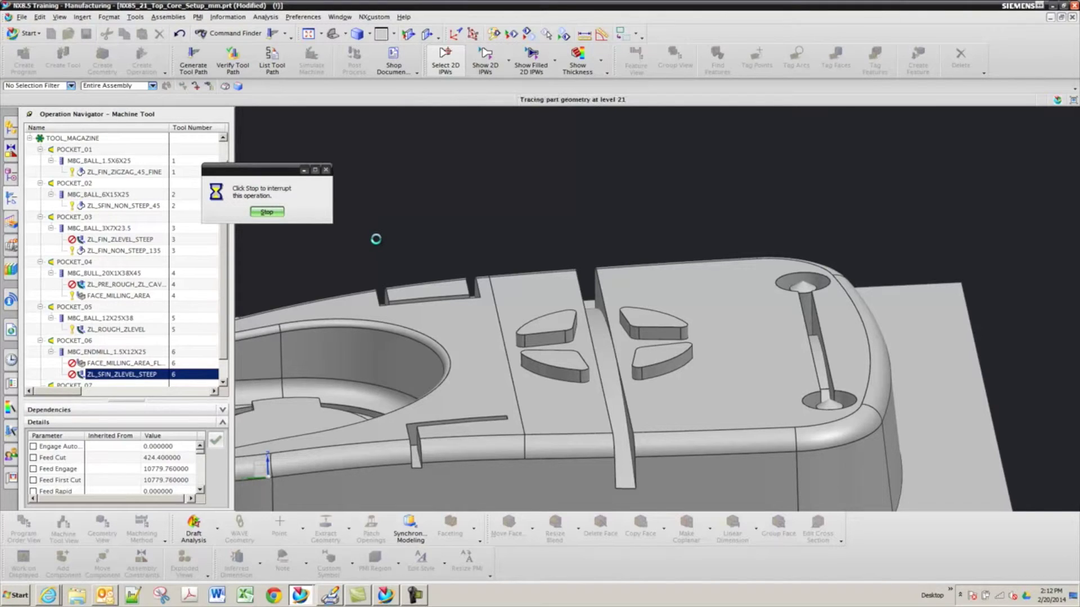
pyautogui.scroll(4, 718, 308)
pyautogui.scroll(2, 500, 275)
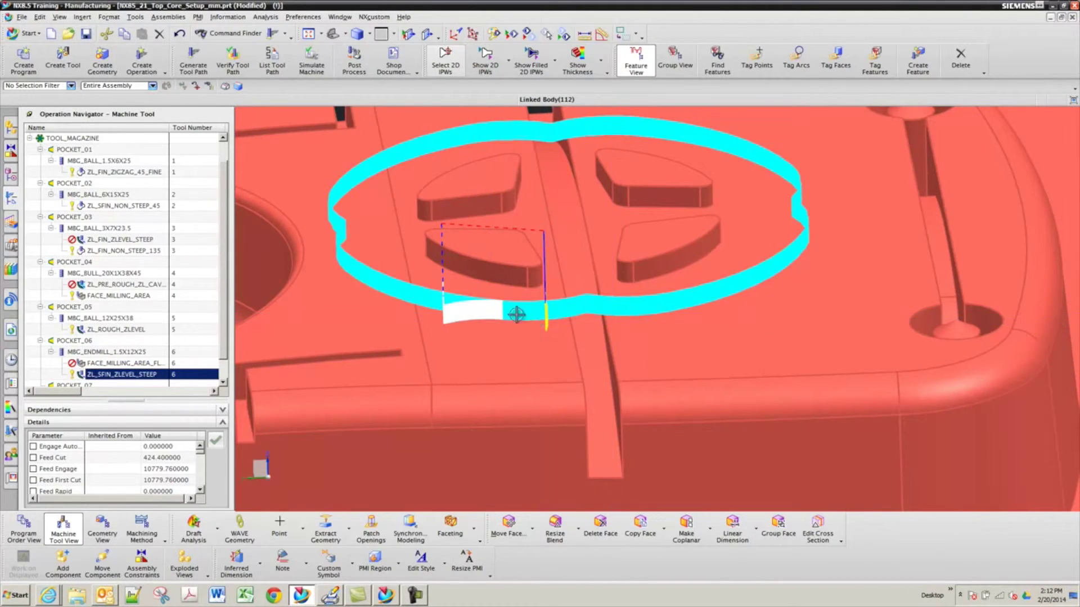
pyautogui.scroll(-1, 483, 318)
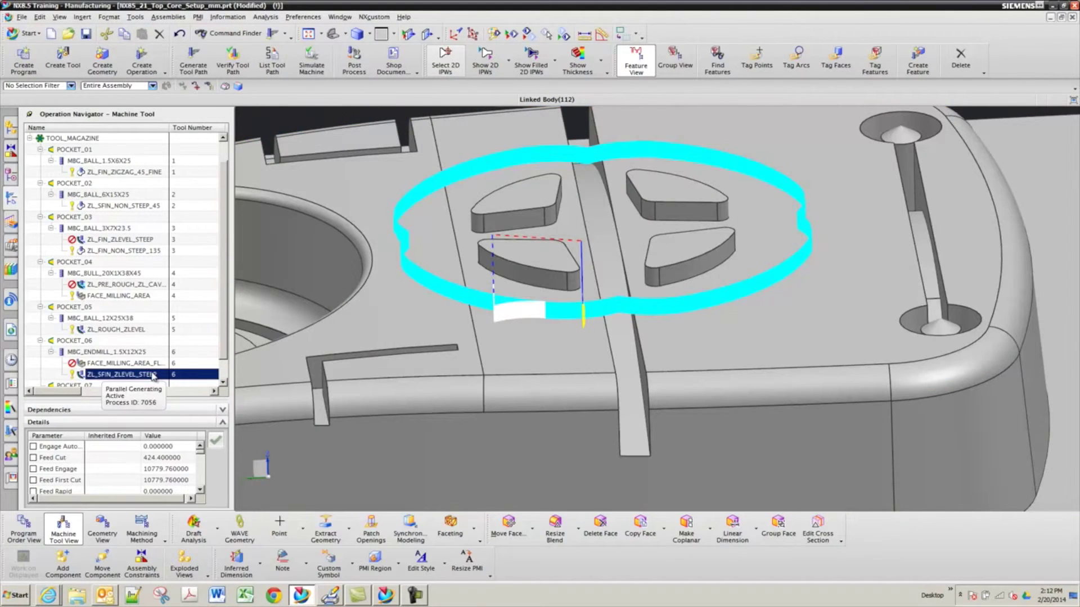
# Edit ZL_SFIN_ZLEVEL_STEEP so its level-to-level connection uses Stagger Ramp on Part with a ramp angle of 5.
pyautogui.doubleClick(153, 374)
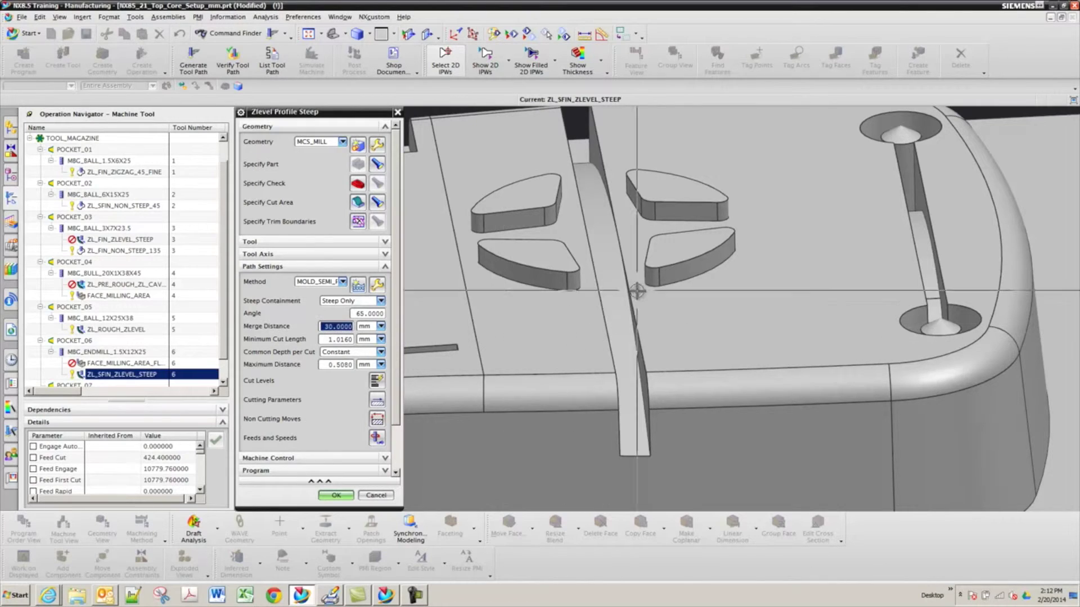
pyautogui.click(377, 403)
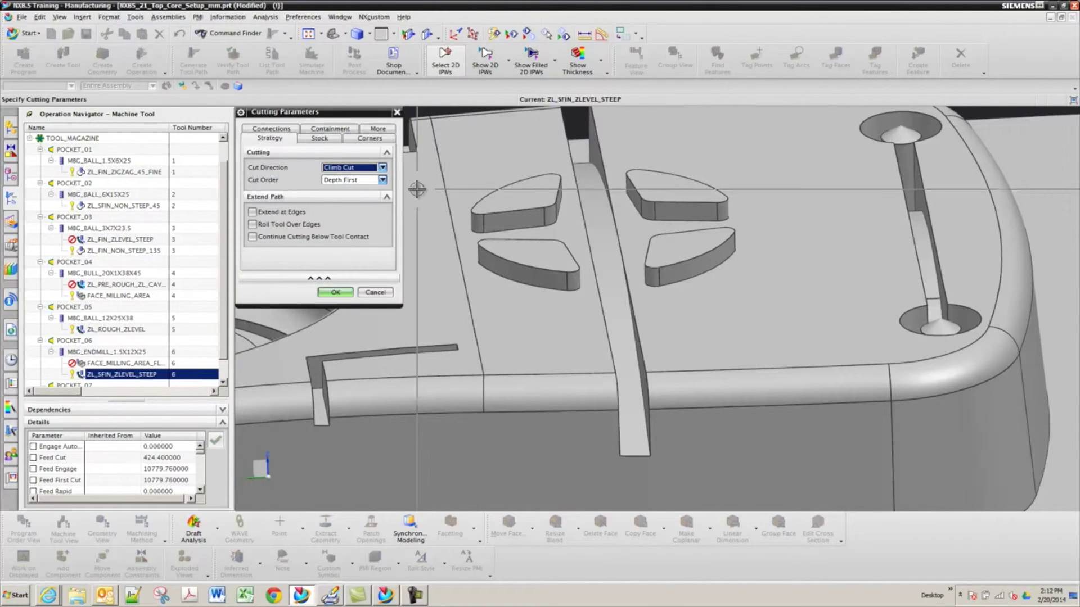
pyautogui.click(271, 129)
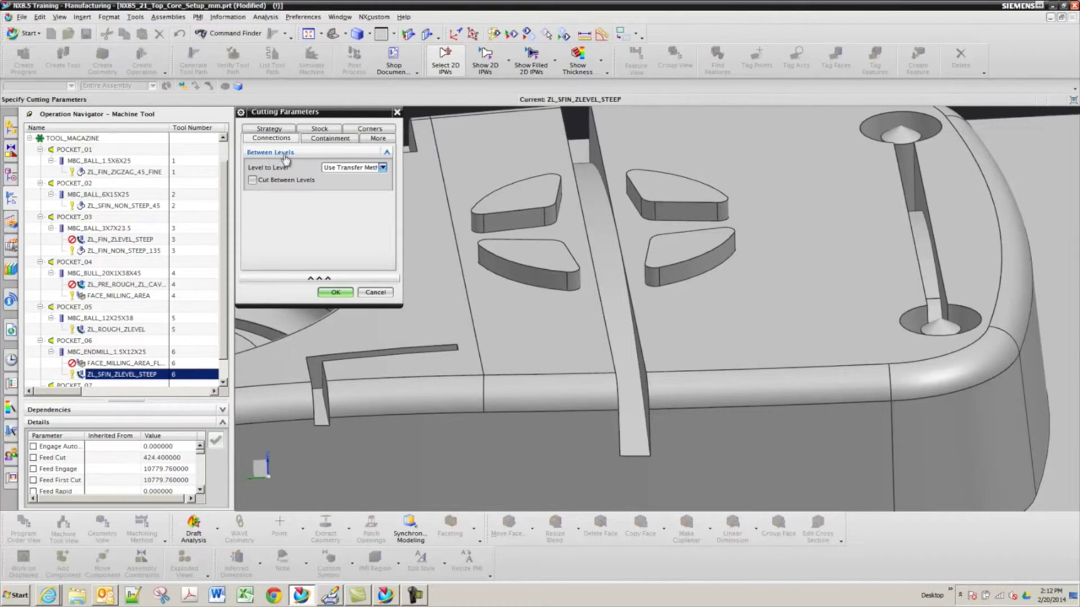
pyautogui.moveTo(346, 175)
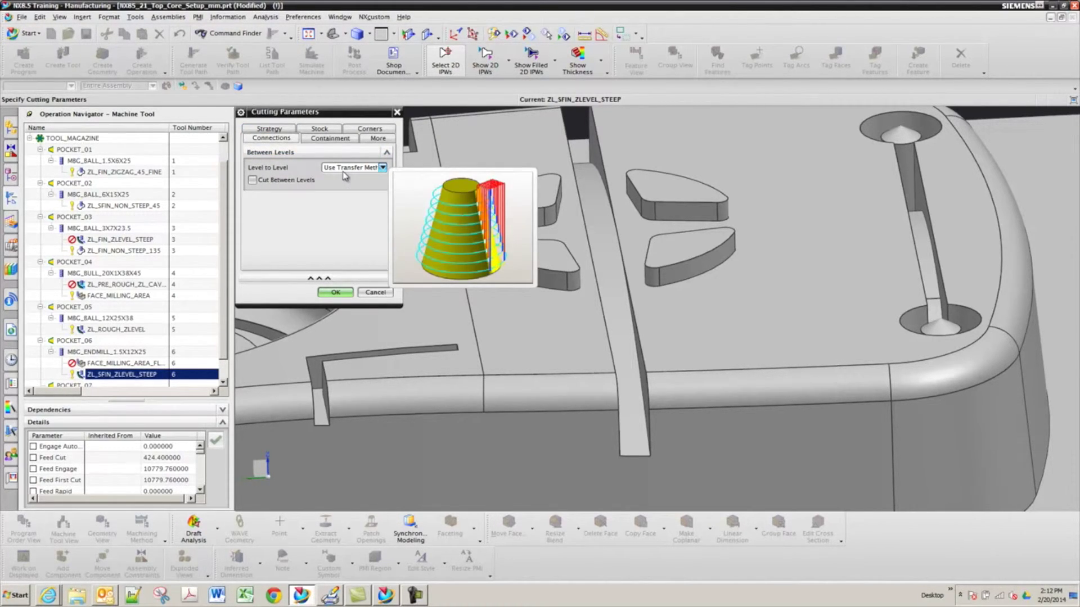
pyautogui.click(343, 170)
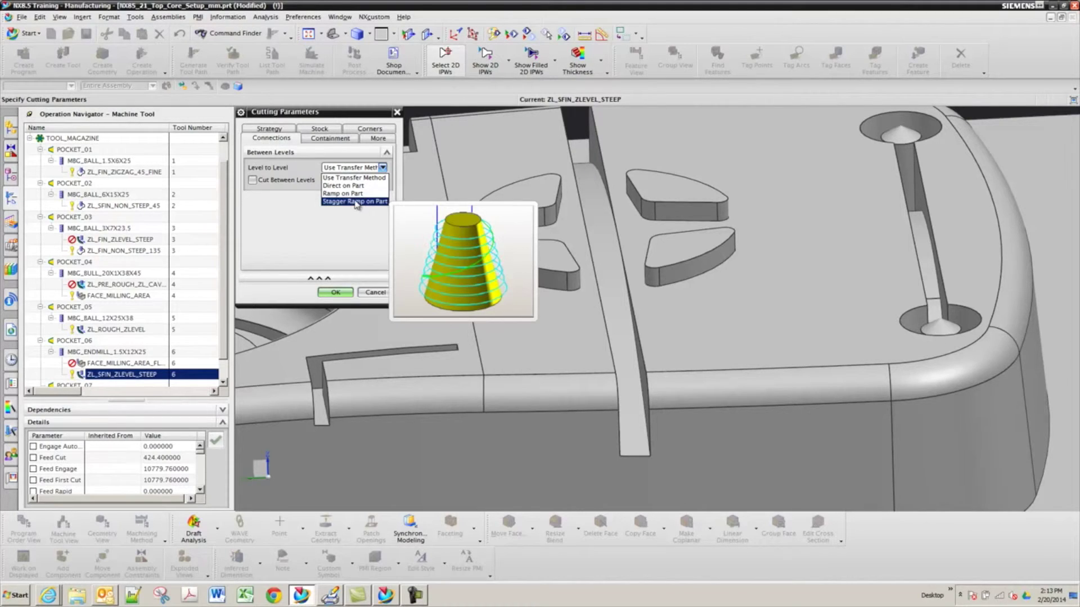
pyautogui.click(355, 201)
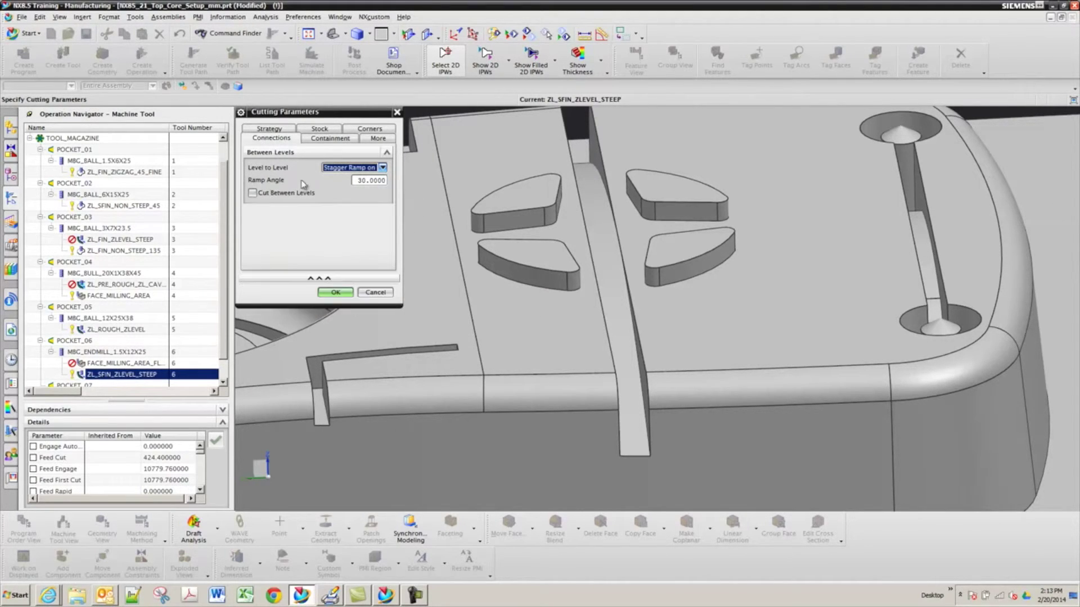
pyautogui.click(367, 181)
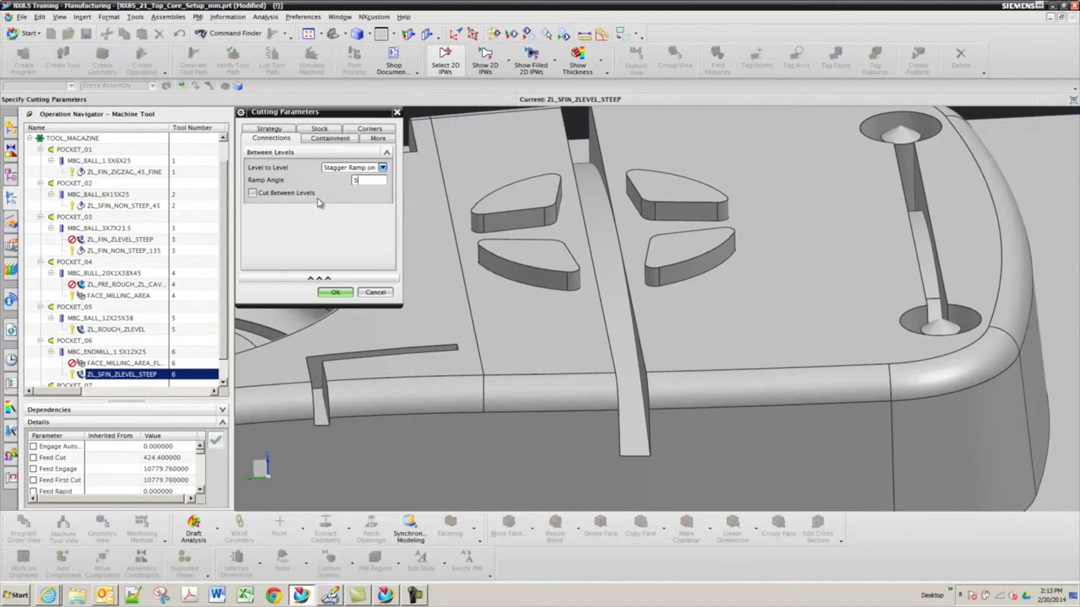
pyautogui.click(335, 292)
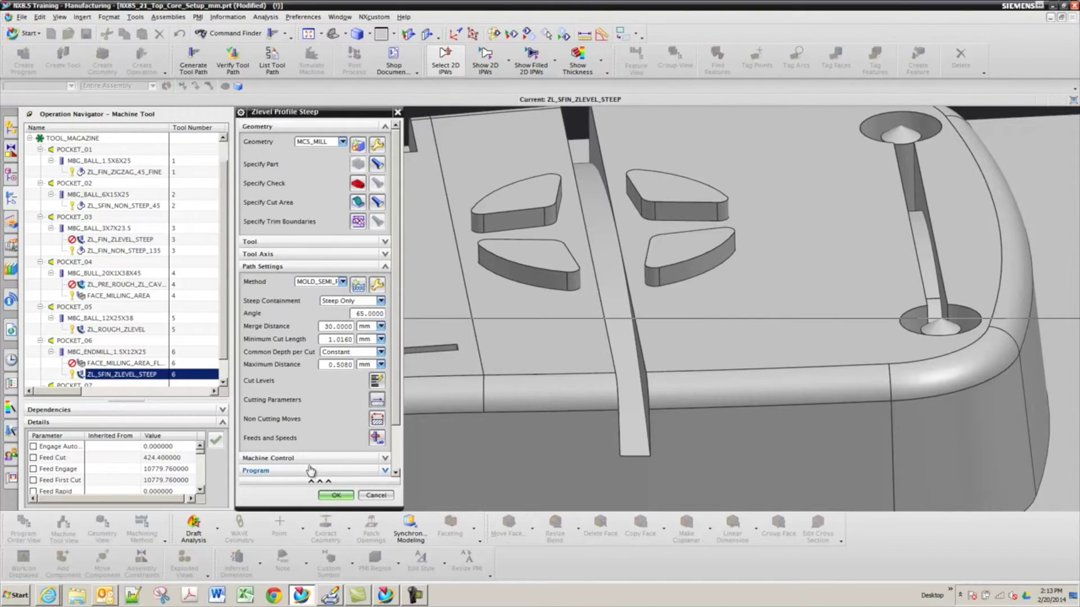
# Regenerate the operation's tool path and set the view's rotation reference in the channel between the raised pads.
pyautogui.scroll(-3, 315, 433)
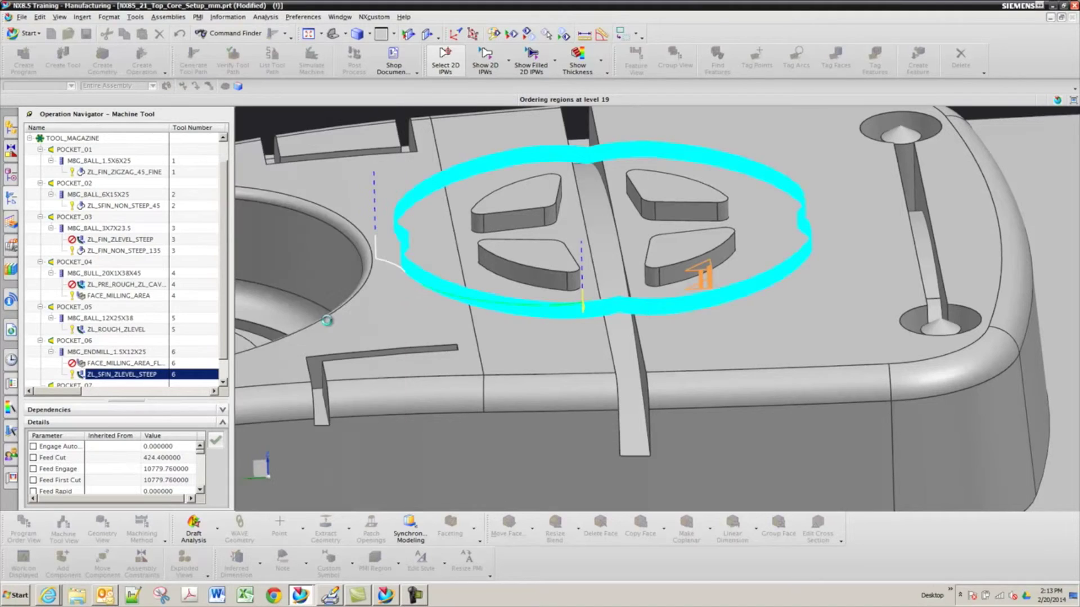
pyautogui.moveTo(585, 315); pyautogui.dragTo(554, 248, button='middle')
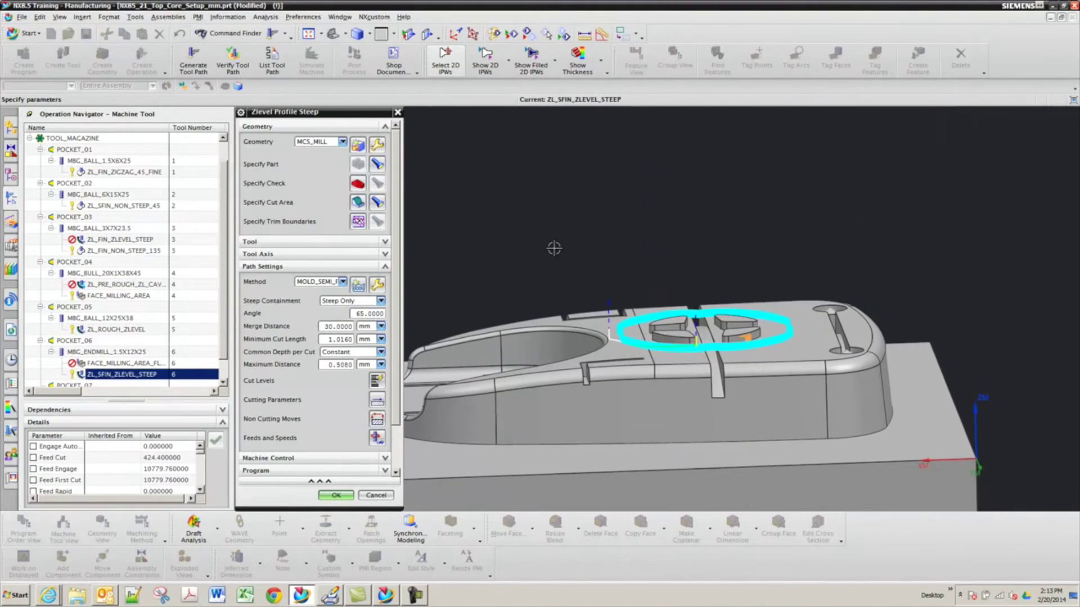
pyautogui.rightClick(554, 248)
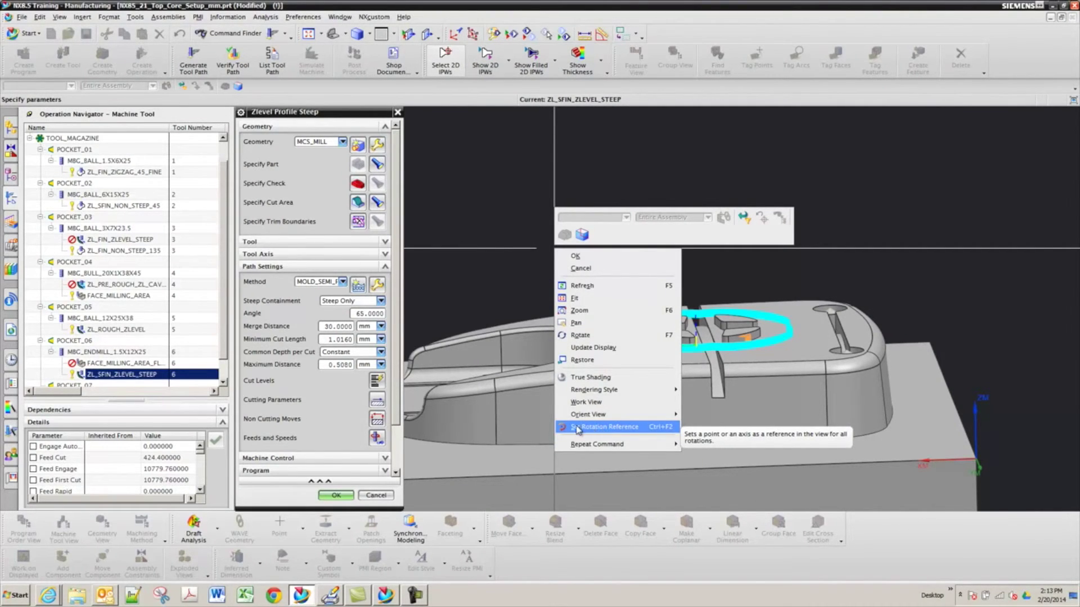
pyautogui.rightClick(493, 249)
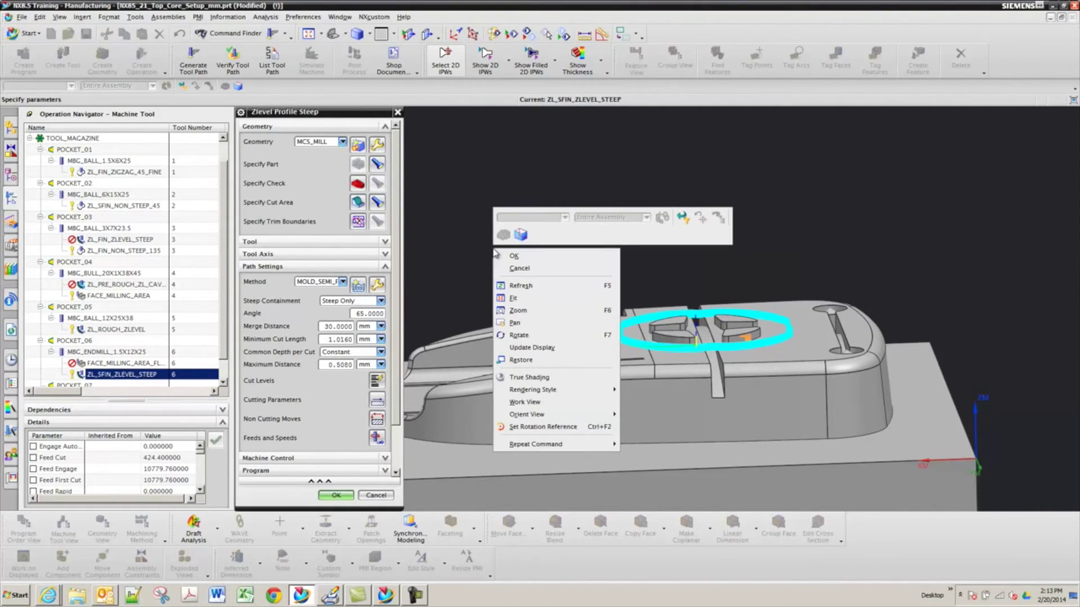
pyautogui.click(542, 427)
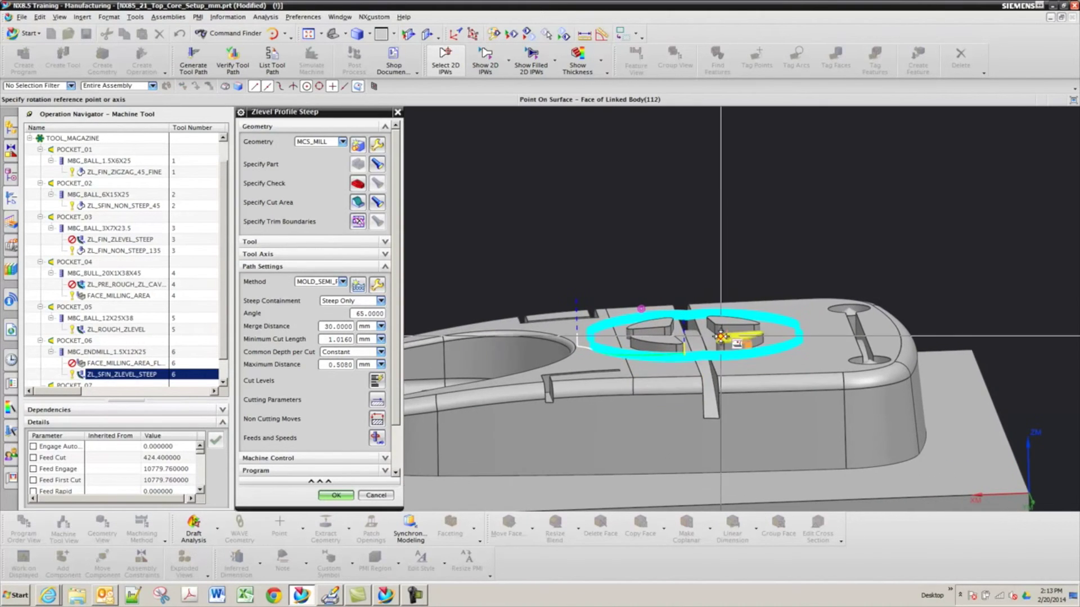
pyautogui.click(699, 339)
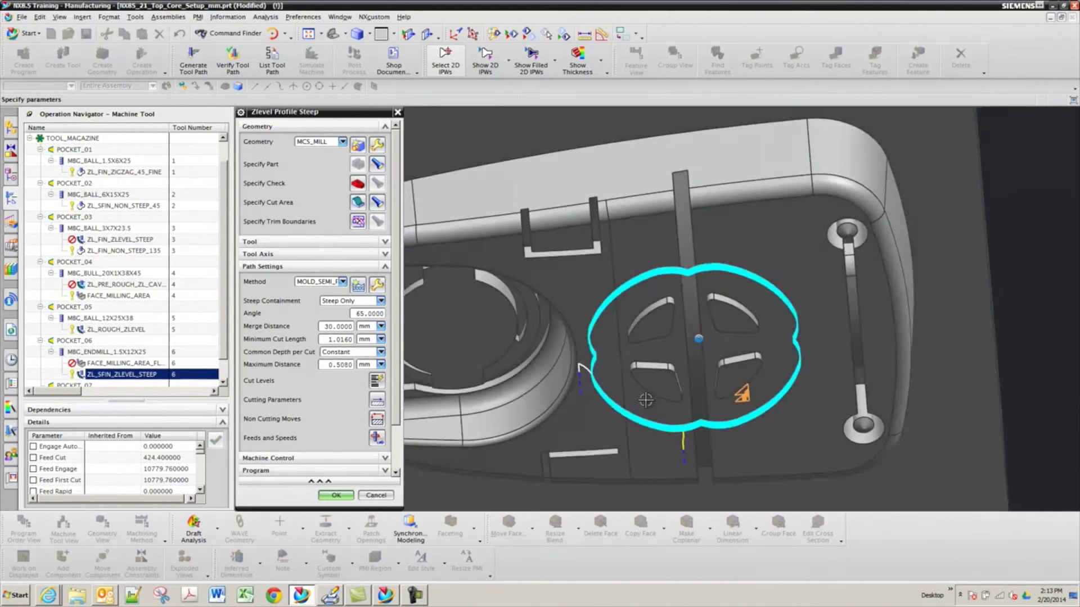
# Inspect the ramped tool path around the pads and accept the Zlevel Profile Steep operation.
pyautogui.moveTo(646, 399); pyautogui.dragTo(733, 269, button='middle')
pyautogui.scroll(-3, 732, 270)
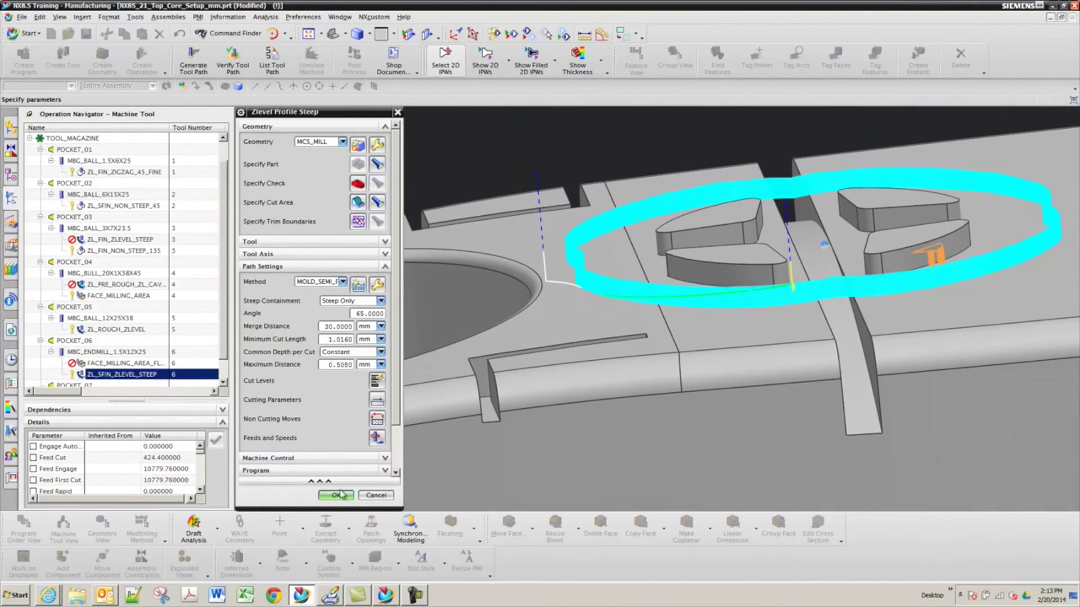
pyautogui.click(336, 495)
pyautogui.scroll(-2, 572, 329)
pyautogui.scroll(-3, 571, 329)
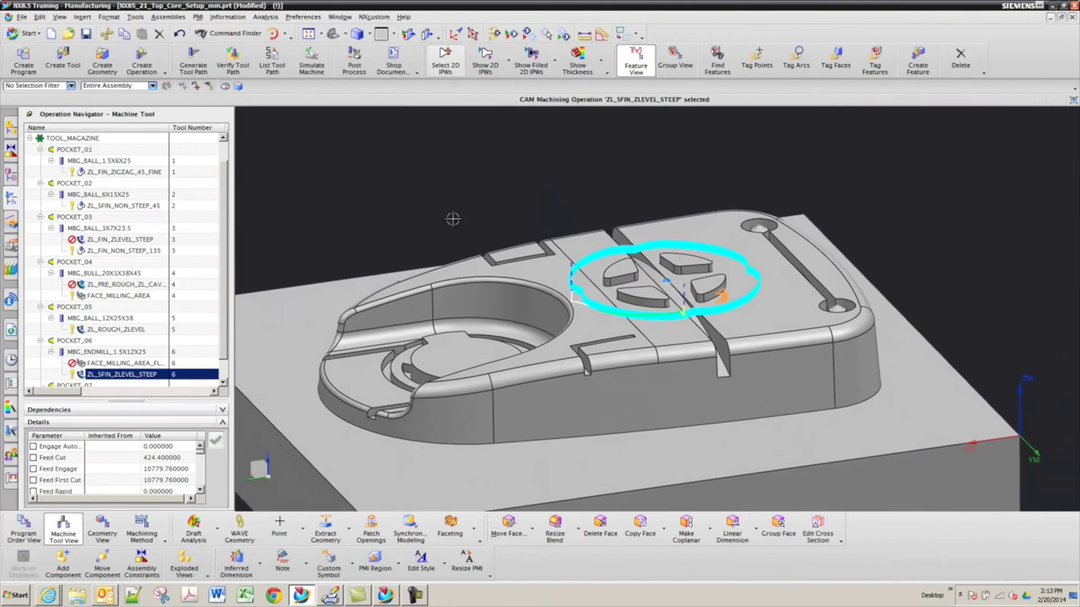